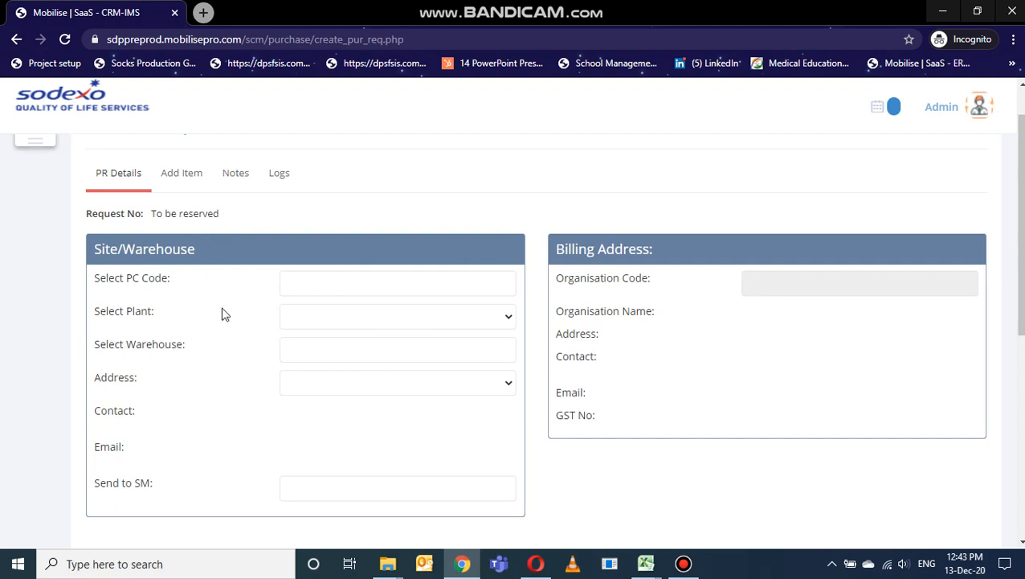
Fill the site details with PC code 43018511, plant Huawei Technologies India Pvt Ltd, warehouse WH9 and the plant's listed address.
left_click(335, 290)
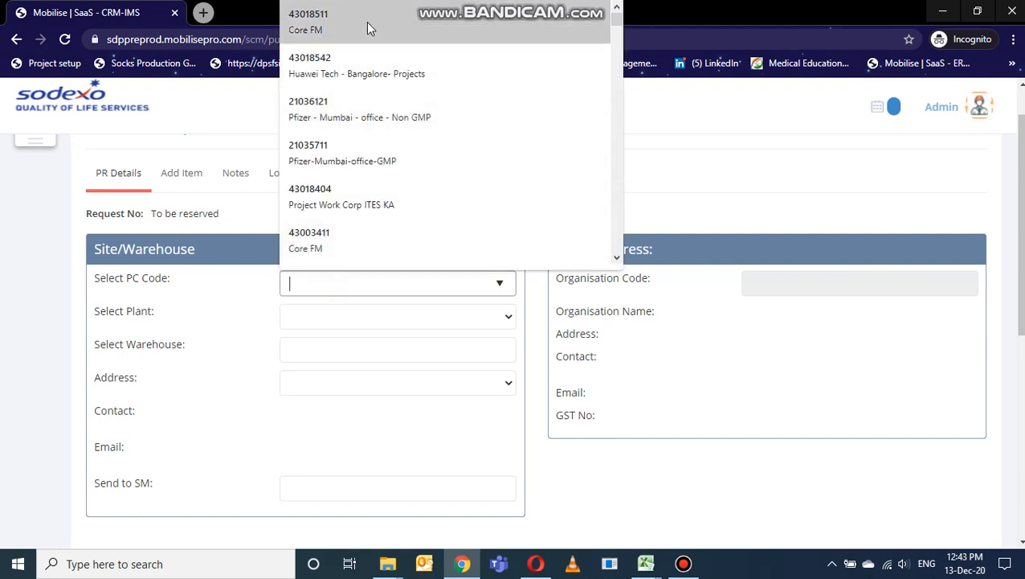
left_click(367, 21)
left_click(365, 320)
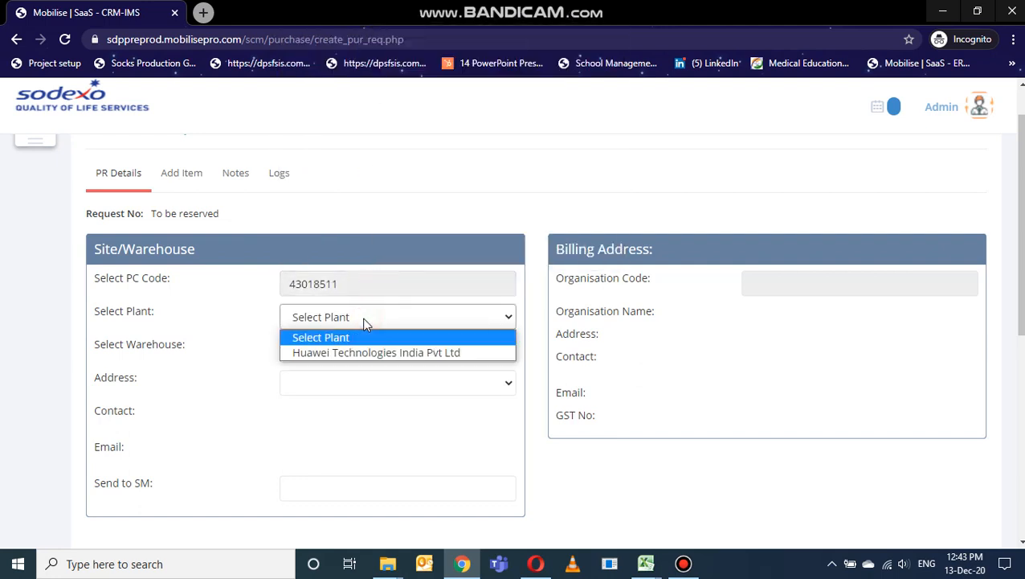
left_click(354, 353)
left_click(355, 350)
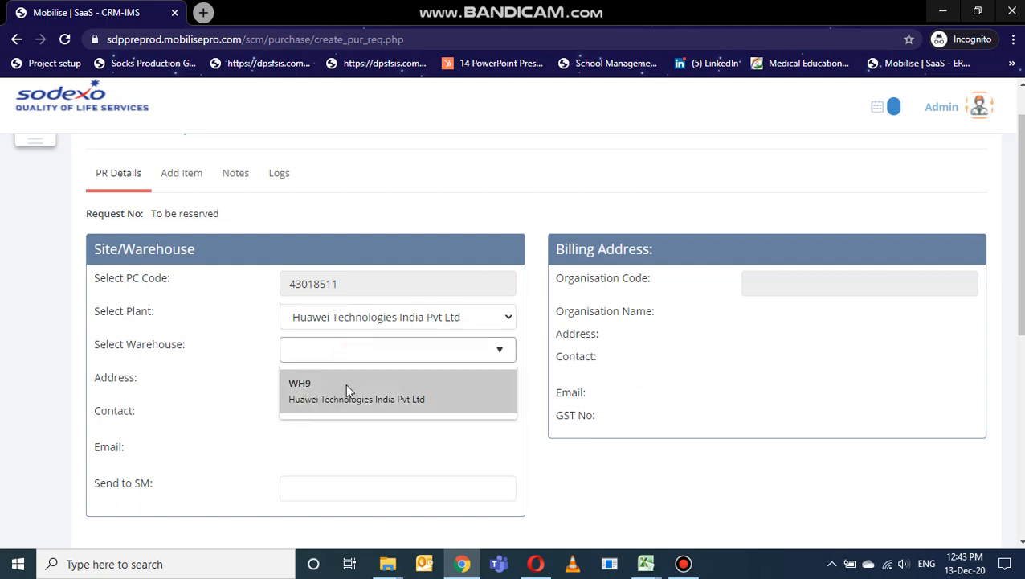
left_click(345, 390)
left_click(345, 386)
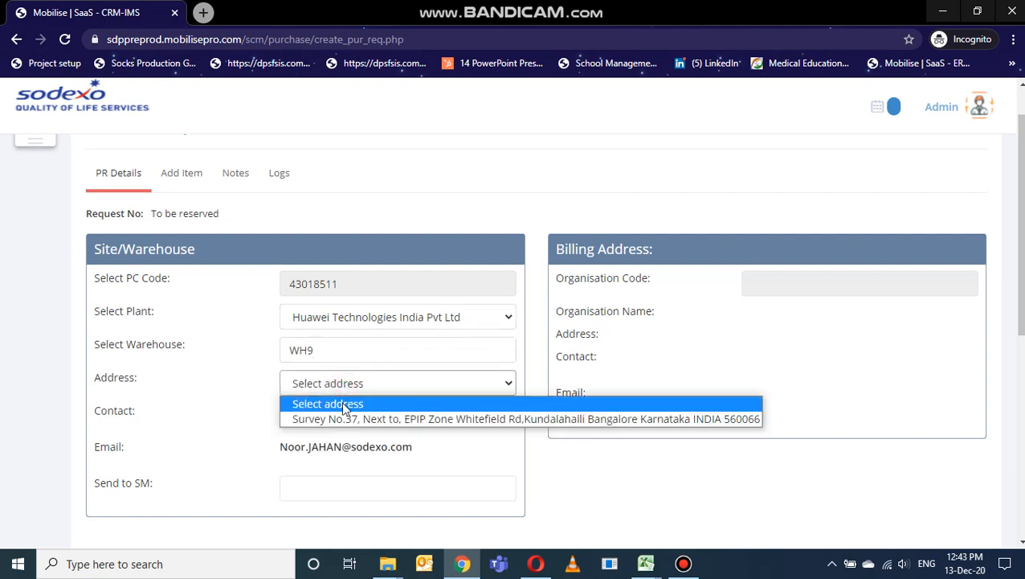
left_click(338, 417)
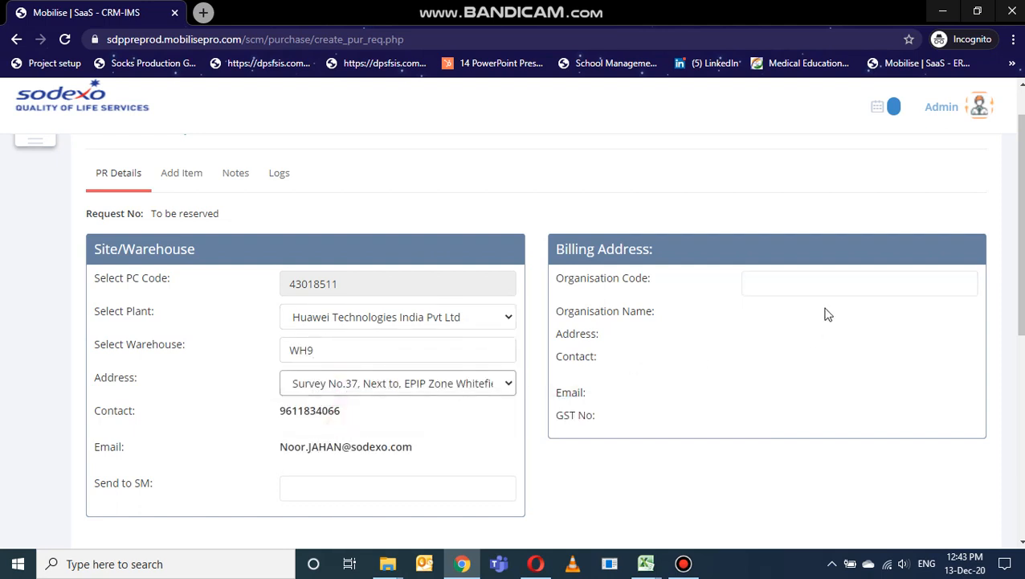
Set the billing address organisation code to ORG8.
left_click(824, 278)
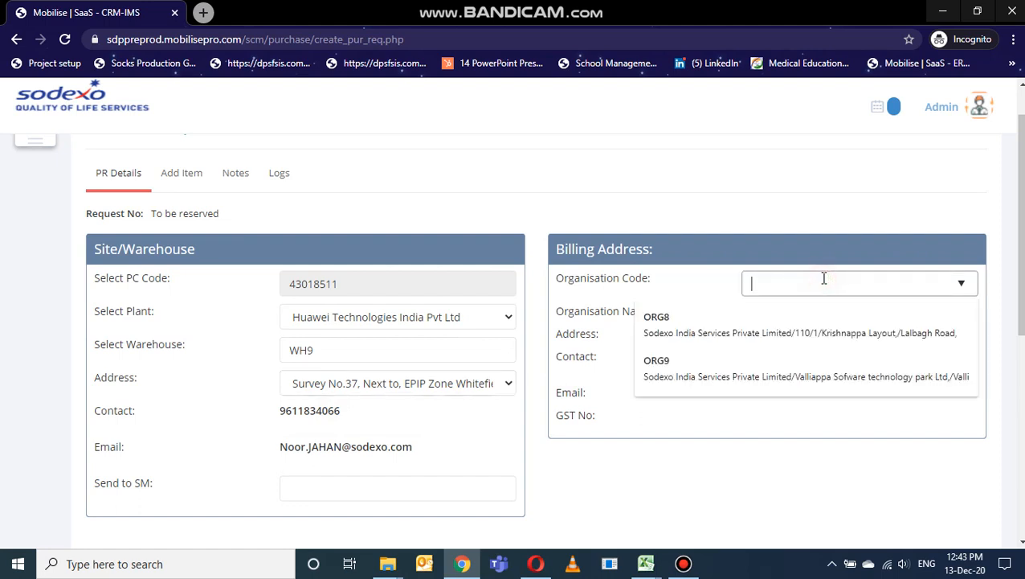
left_click(767, 339)
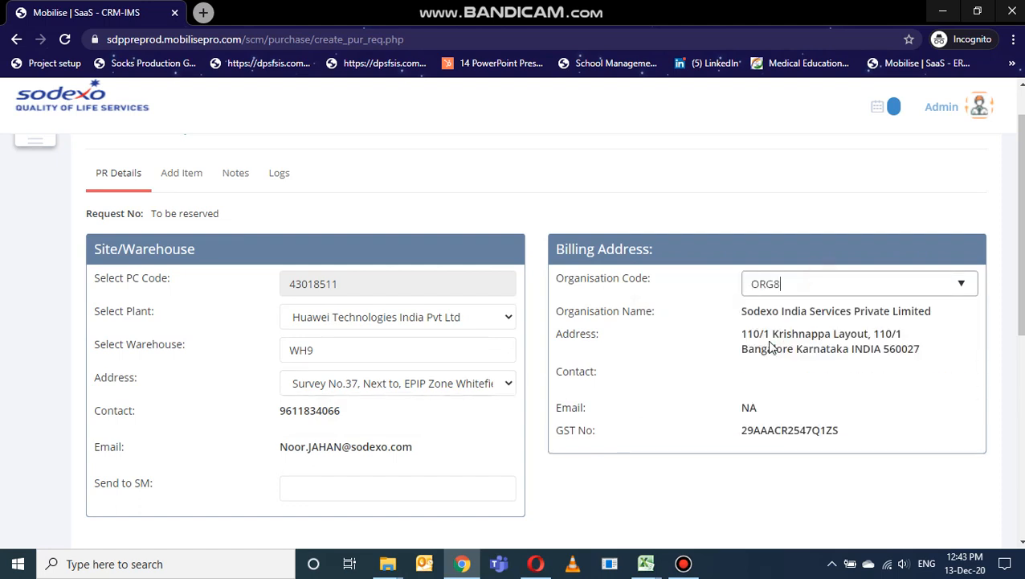
scroll(659, 350, "down", 1)
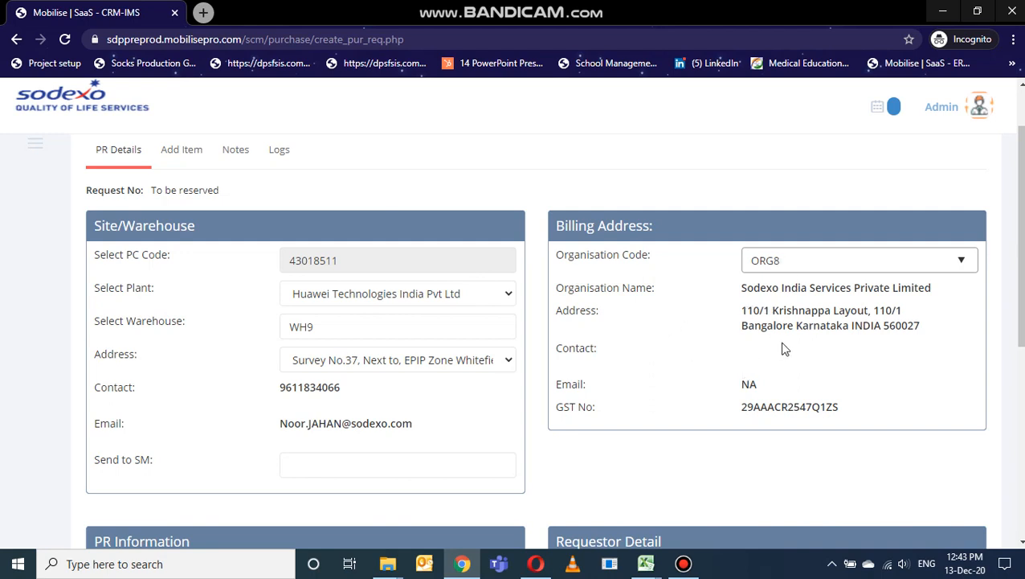
scroll(785, 348, "down", 1)
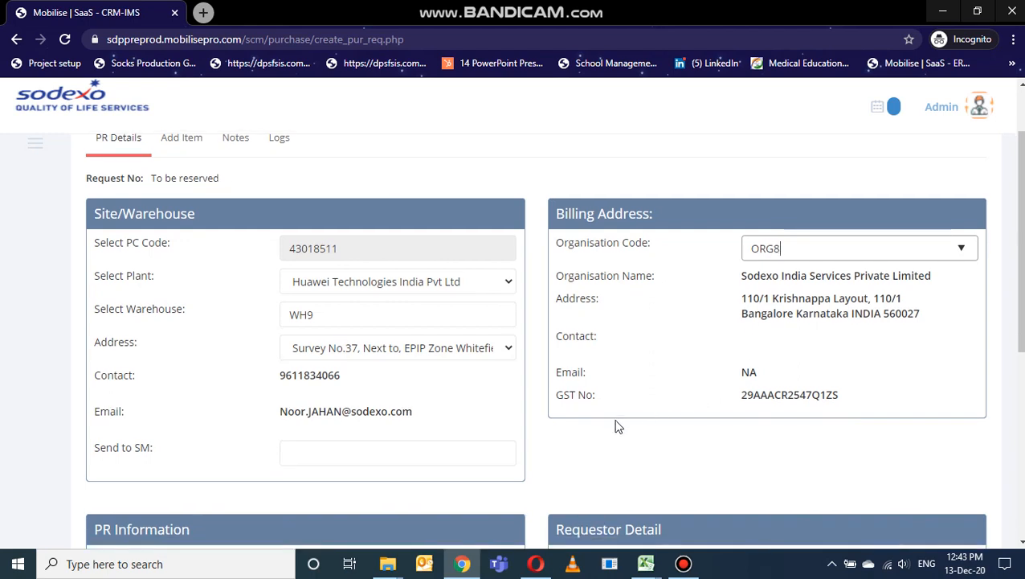
left_click(561, 440)
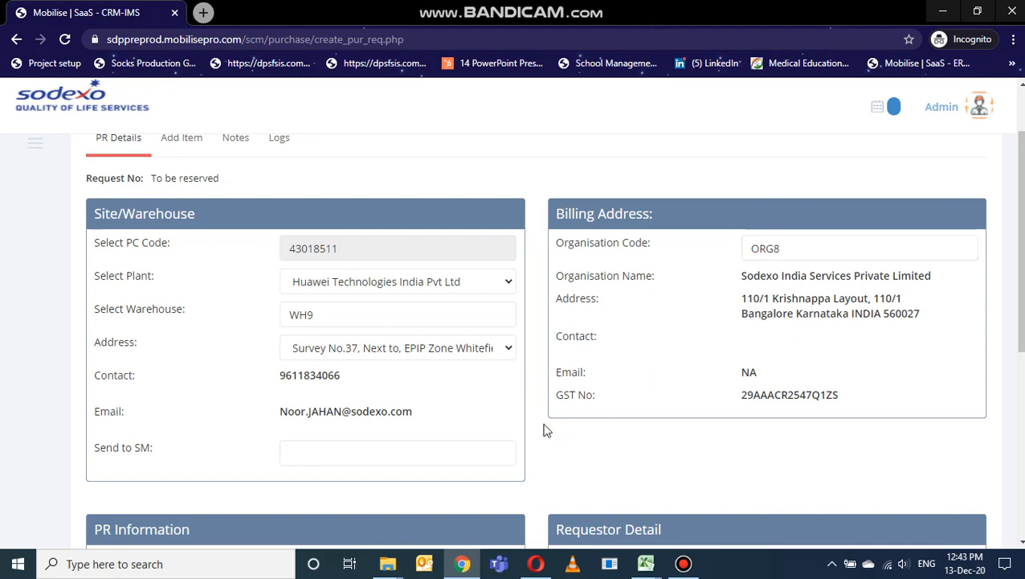
Set the PR information's contract reference to Contracted and its request type to Item.
scroll(453, 399, "down", 1)
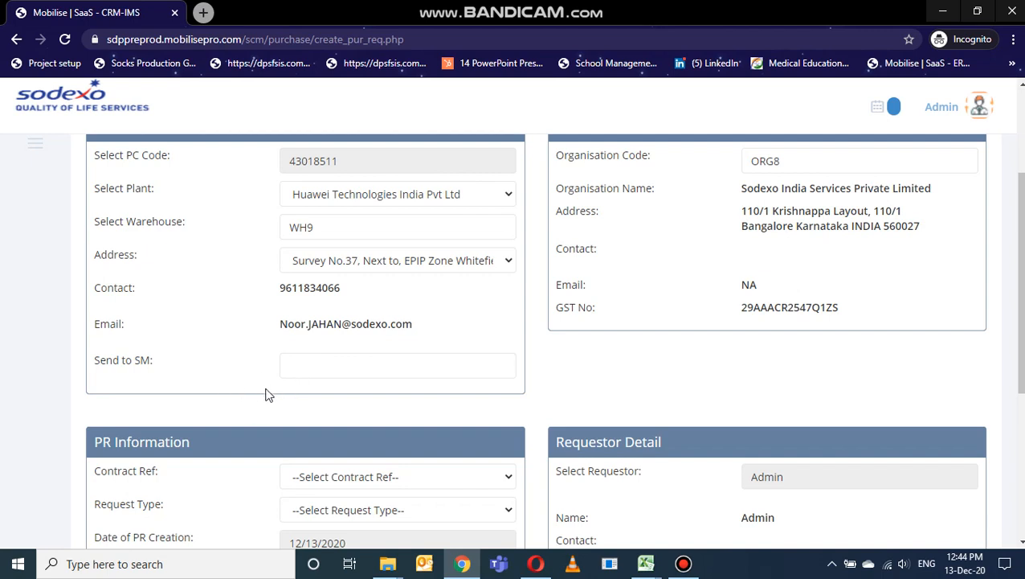
scroll(268, 394, "down", 1)
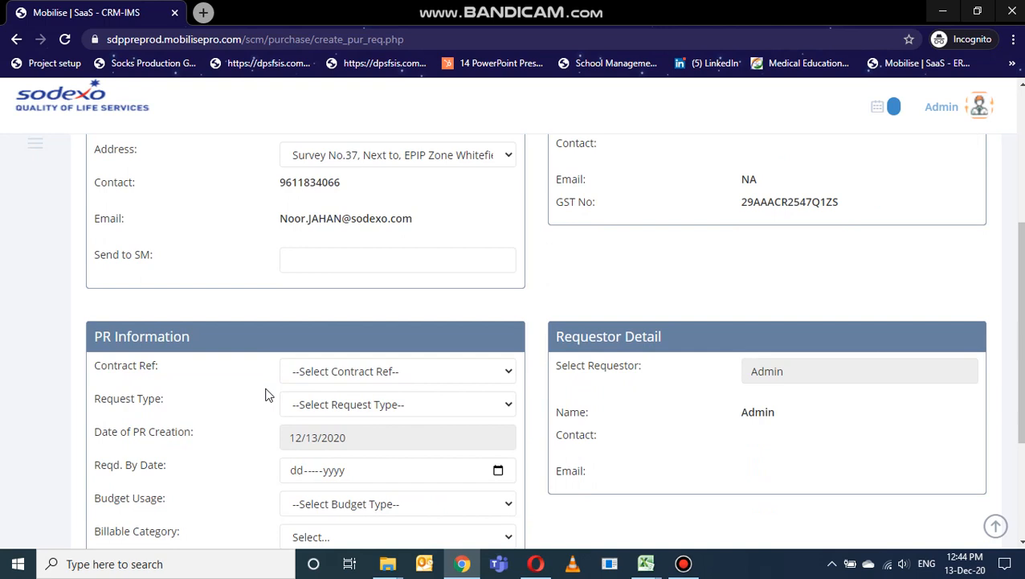
scroll(213, 380, "down", 1)
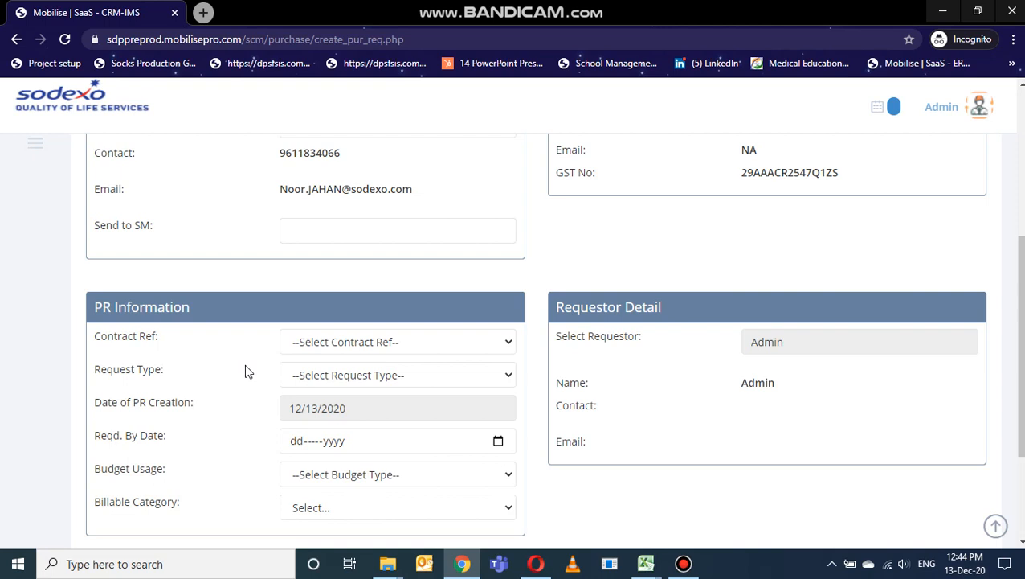
left_click(342, 351)
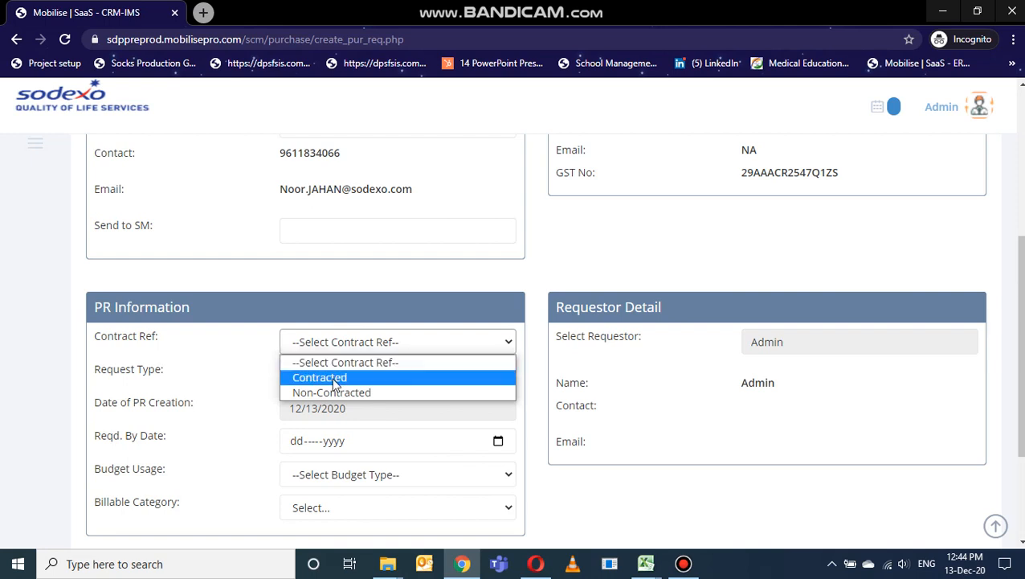
left_click(336, 377)
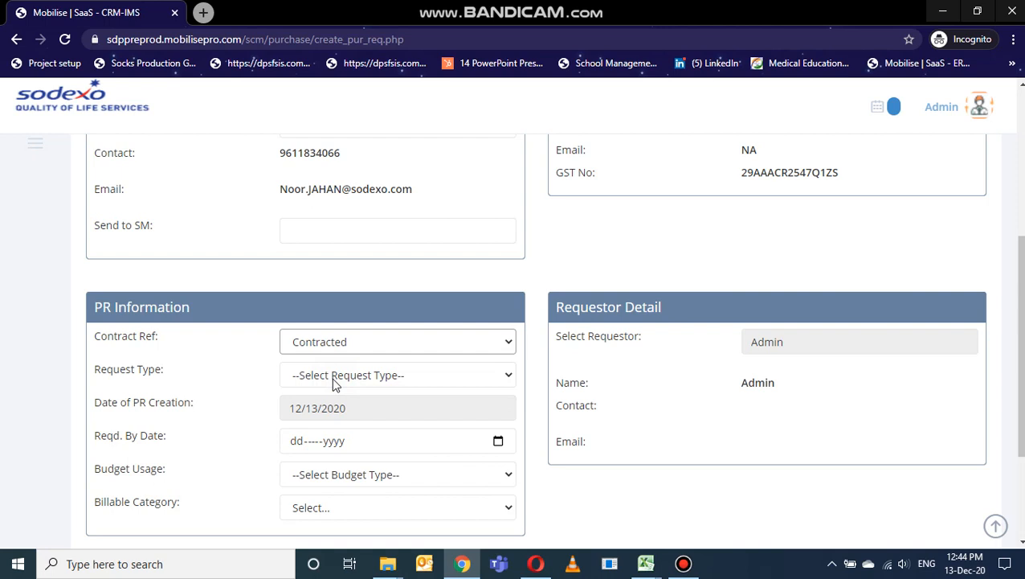
left_click(336, 377)
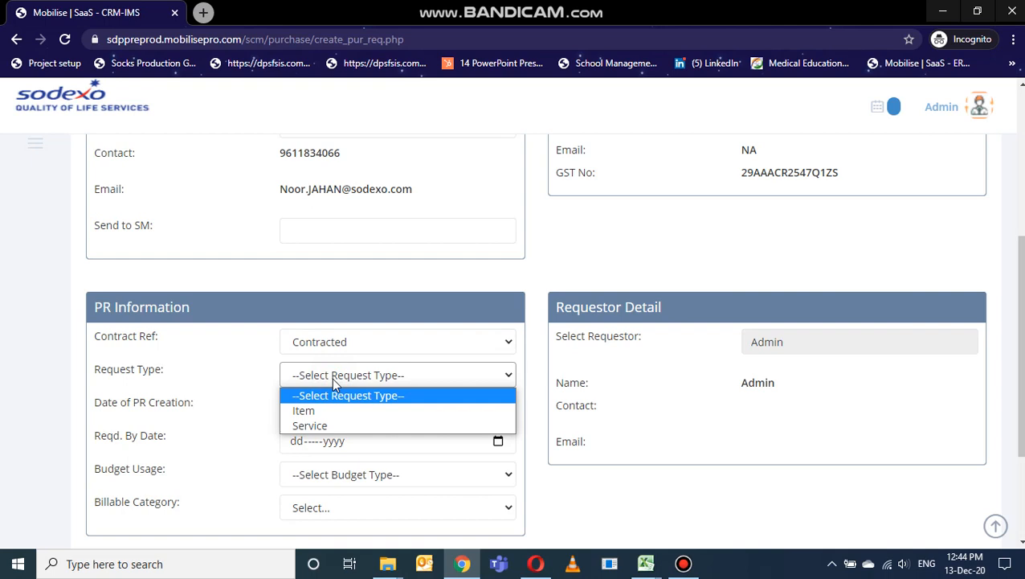
left_click(325, 410)
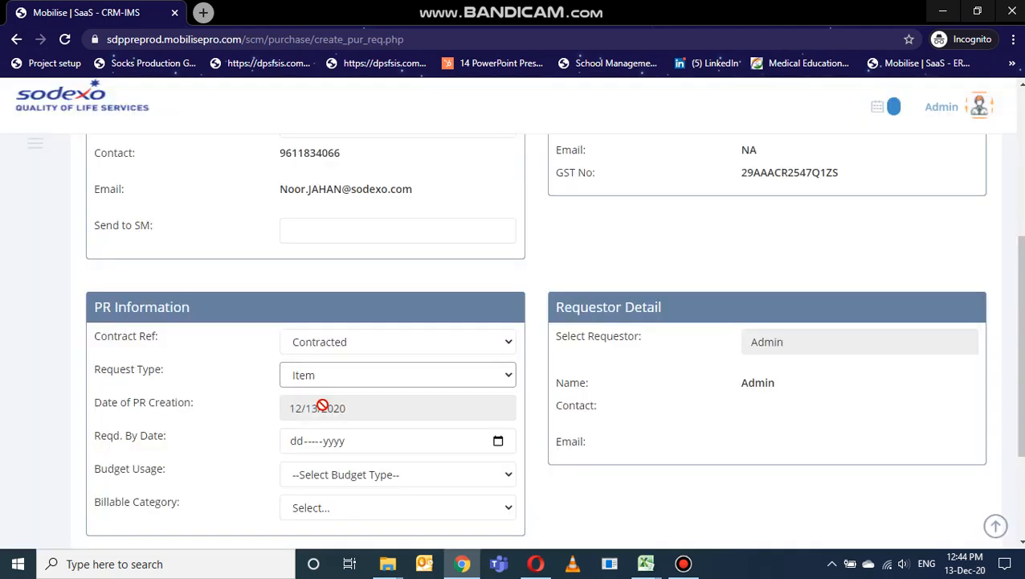
Set the purchase request's required-by date to 14-Dec-2020.
scroll(323, 409, "down", 2)
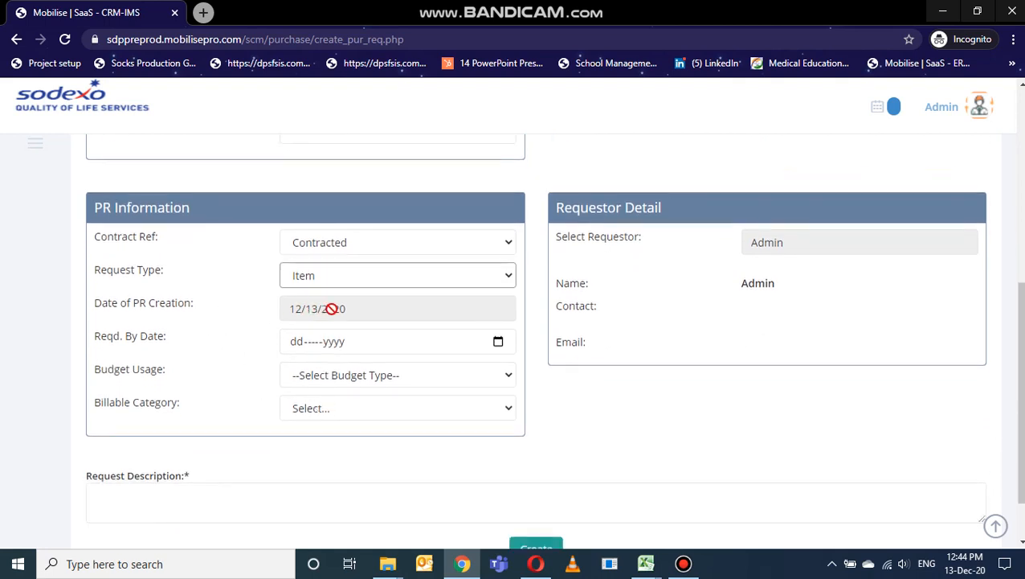
left_click_drag(348, 312, 286, 313)
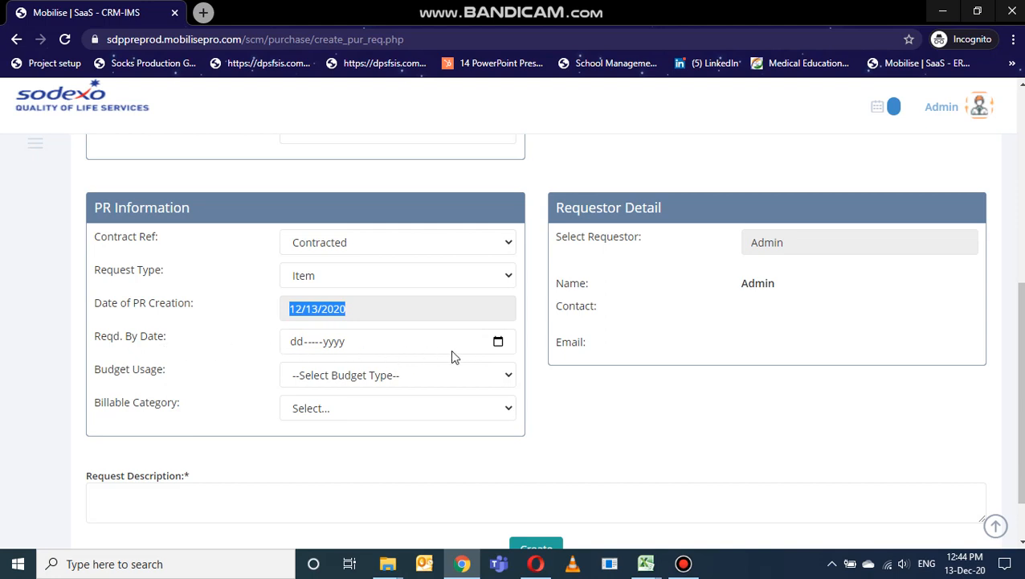
left_click(498, 341)
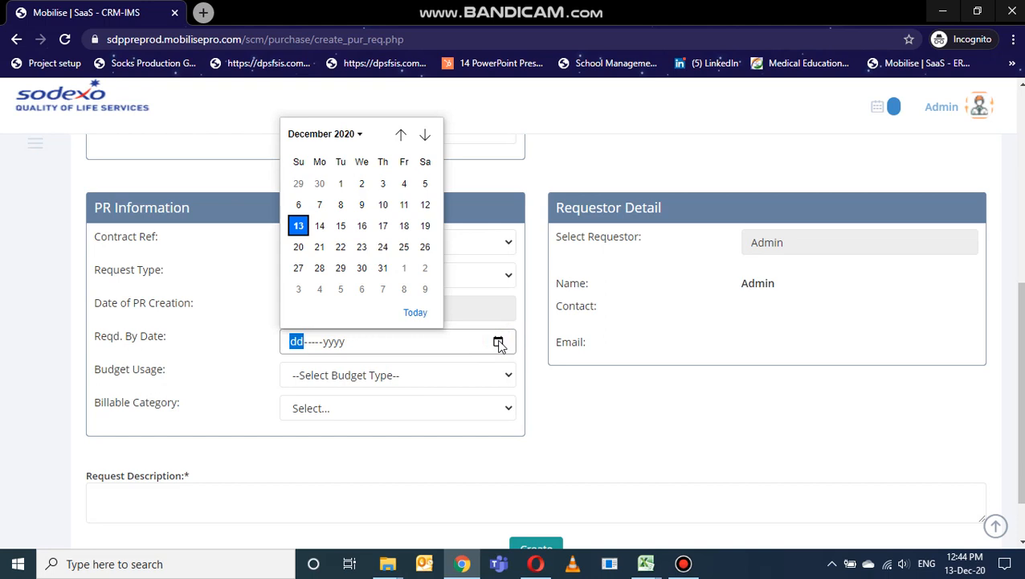
left_click(326, 232)
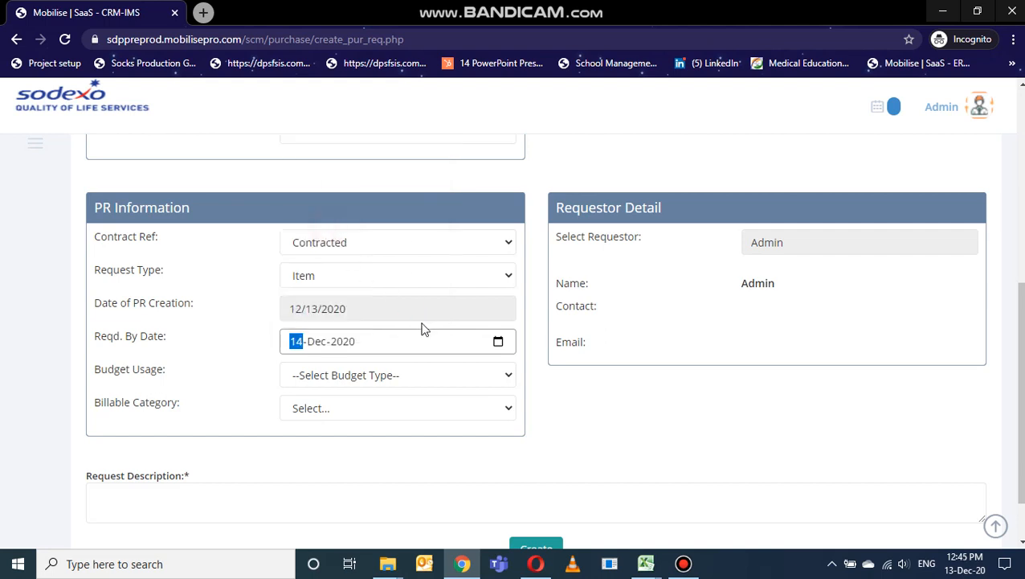
Set the budget usage to Opex and the billable category to Regular.
left_click(402, 375)
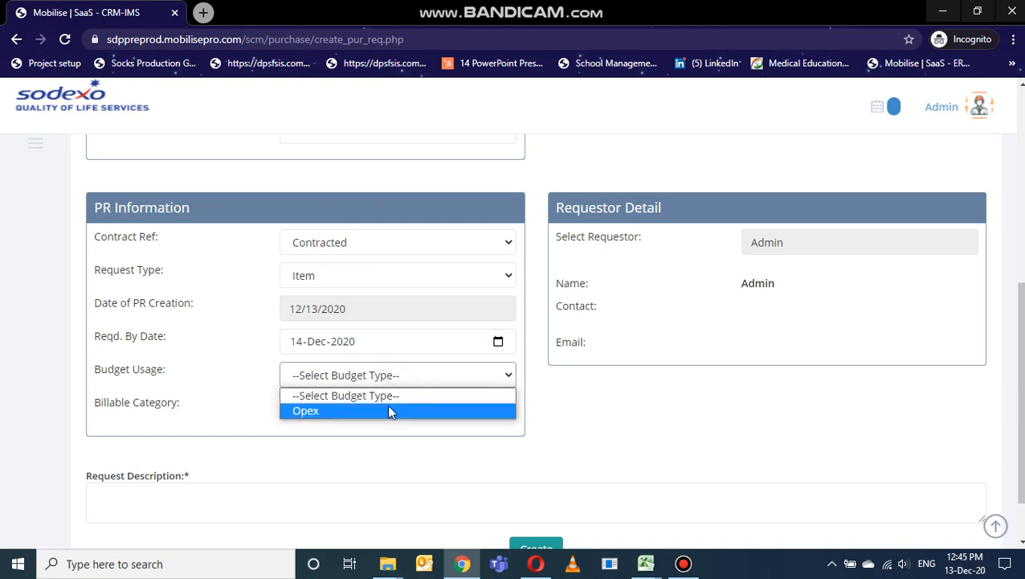
left_click(389, 410)
left_click(389, 408)
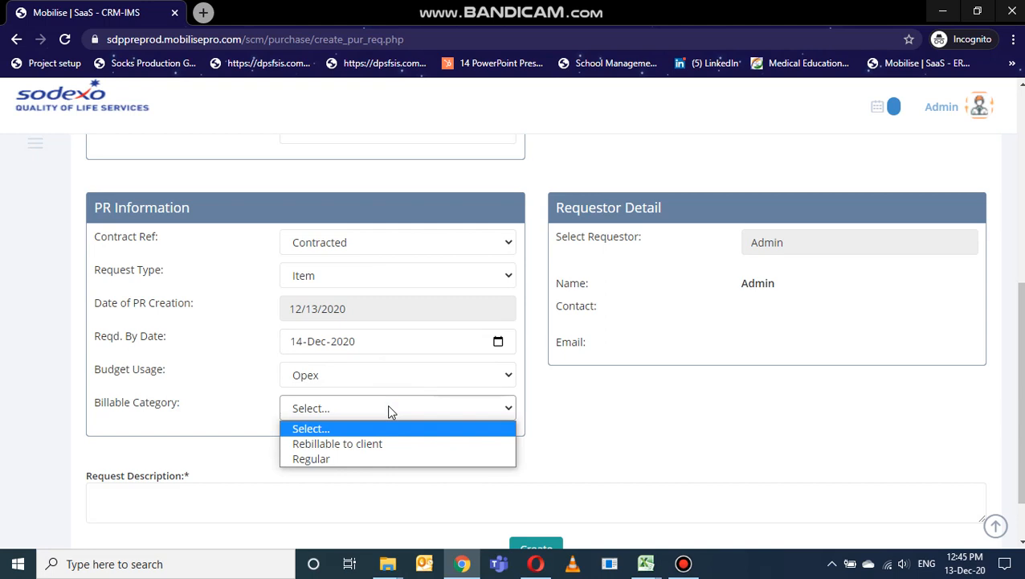
left_click(376, 459)
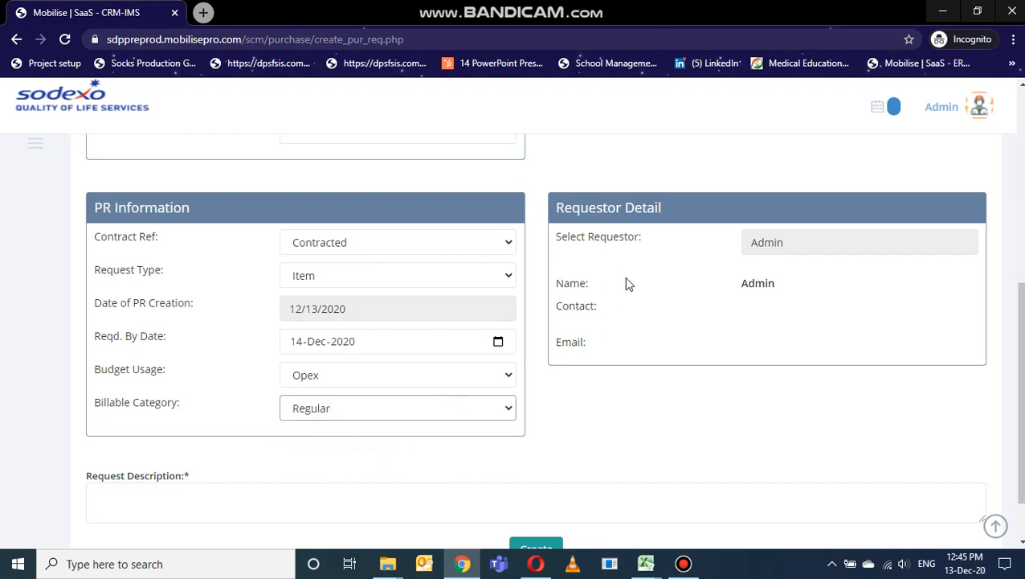
scroll(625, 273, "up", 3)
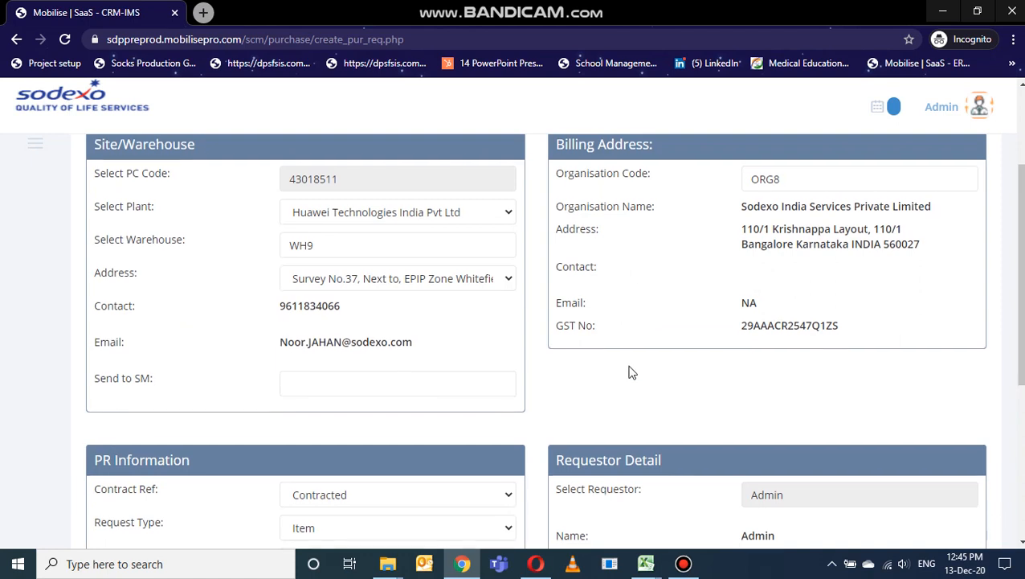
scroll(630, 372, "down", 2)
left_click(951, 106)
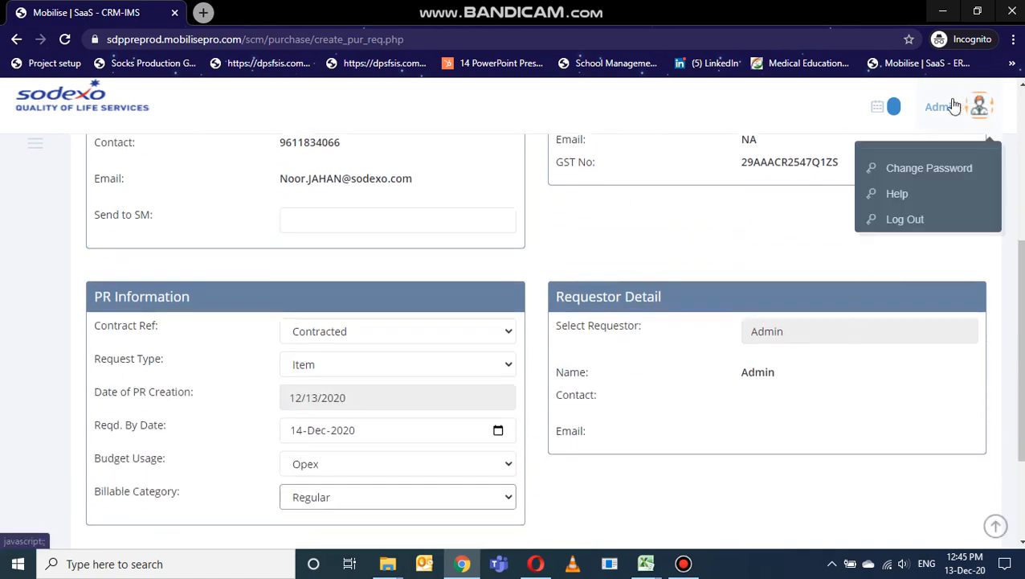
left_click(780, 363)
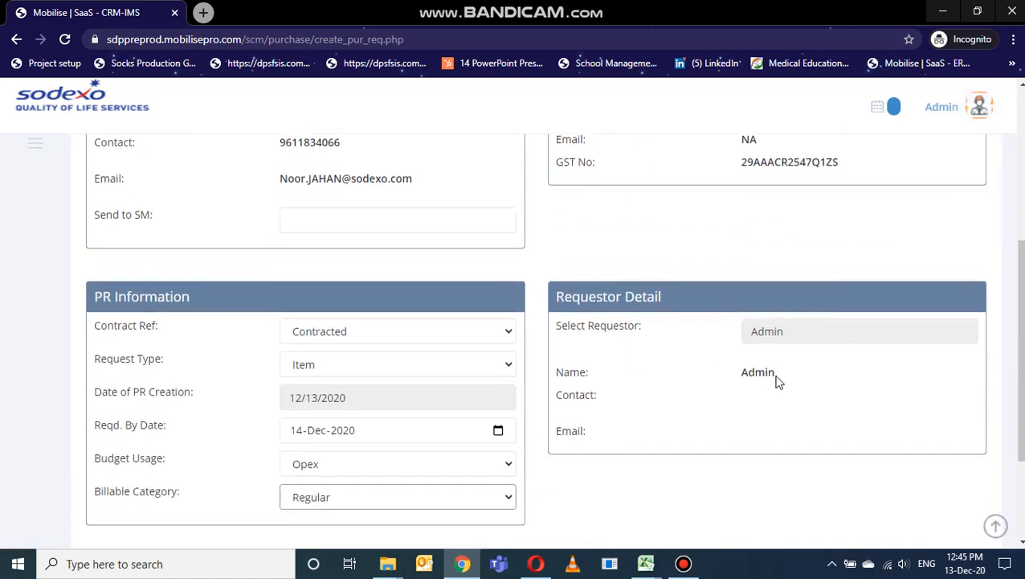
Enter "Housekeeping mterial" as the request description.
scroll(777, 382, "down", 2)
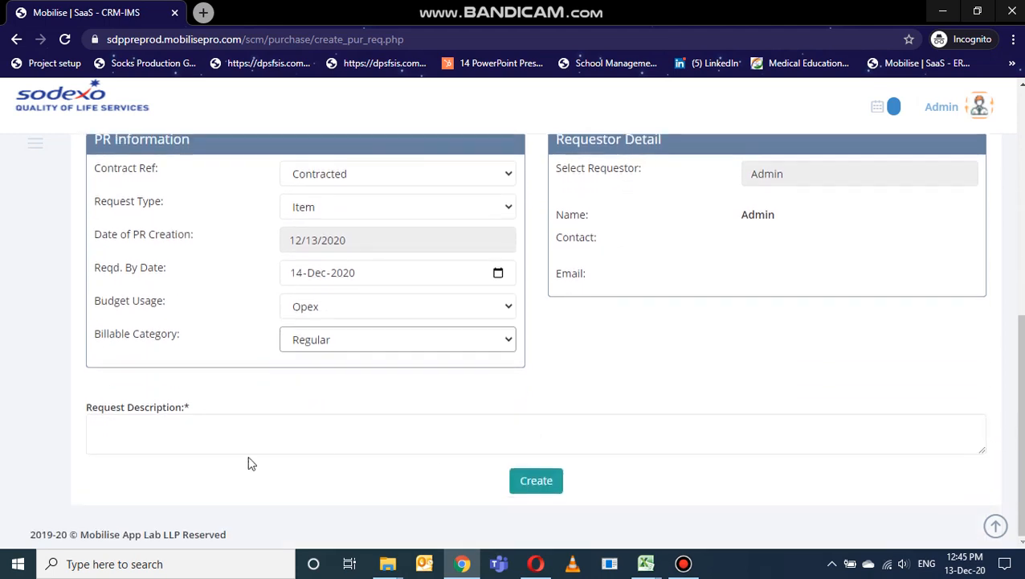
left_click(260, 434)
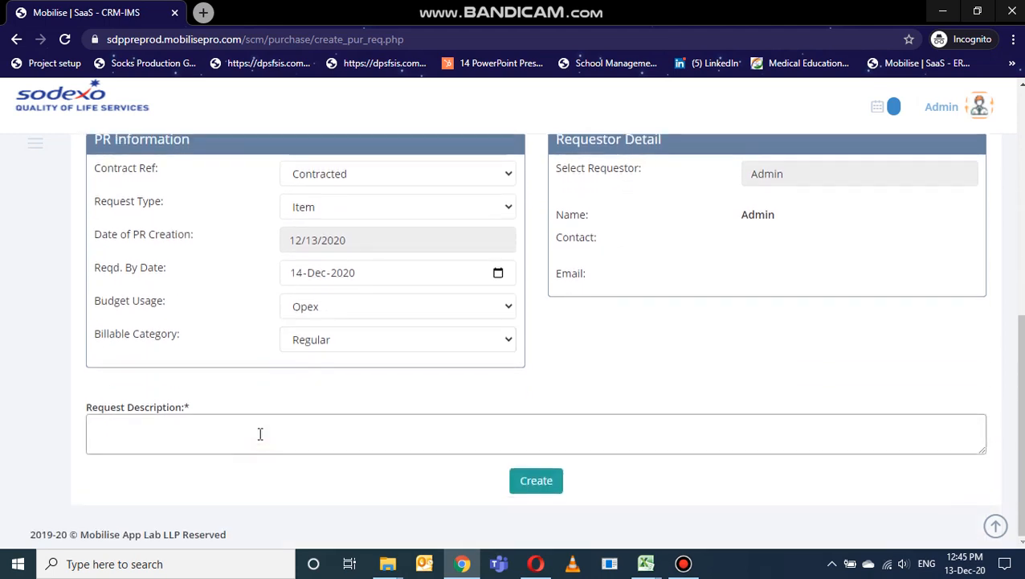
type("House keep")
key("BackSpace")
key("BackSpace")
key("BackSpace")
key("BackSpace")
key("BackSpace")
type("keeping")
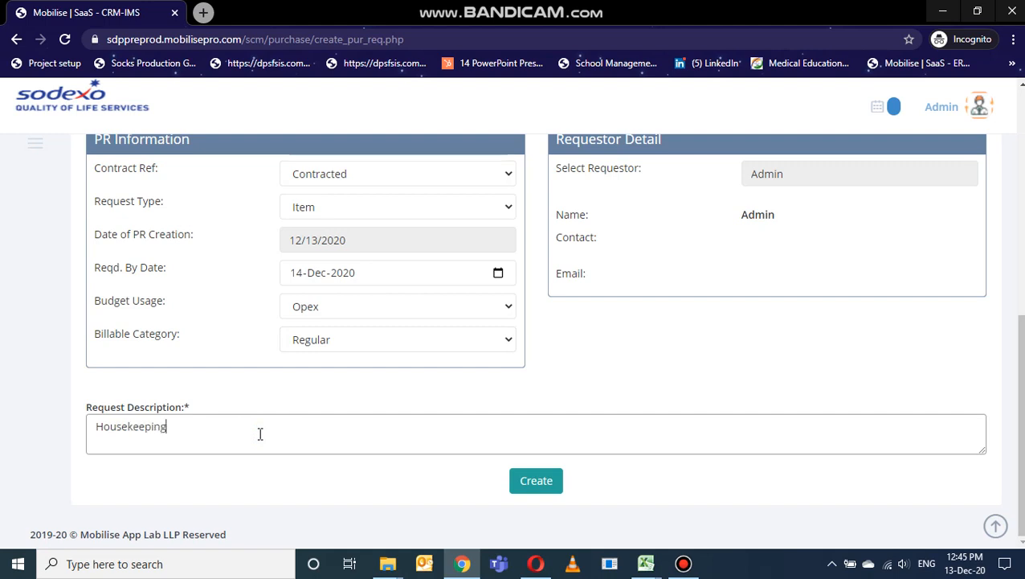
type(" mterial")
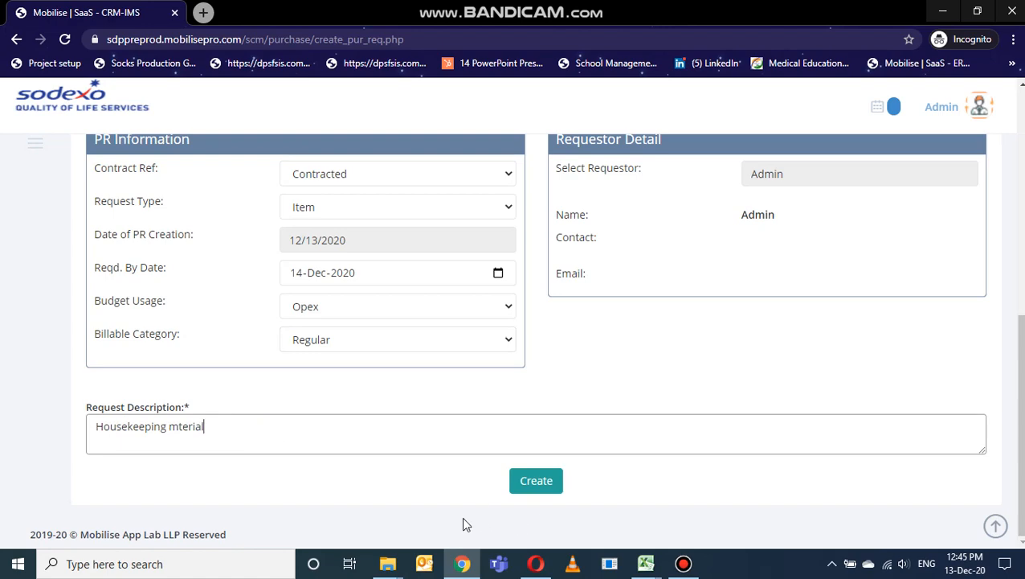
Review the completed PR details and create the purchase request.
scroll(544, 401, "up", 5)
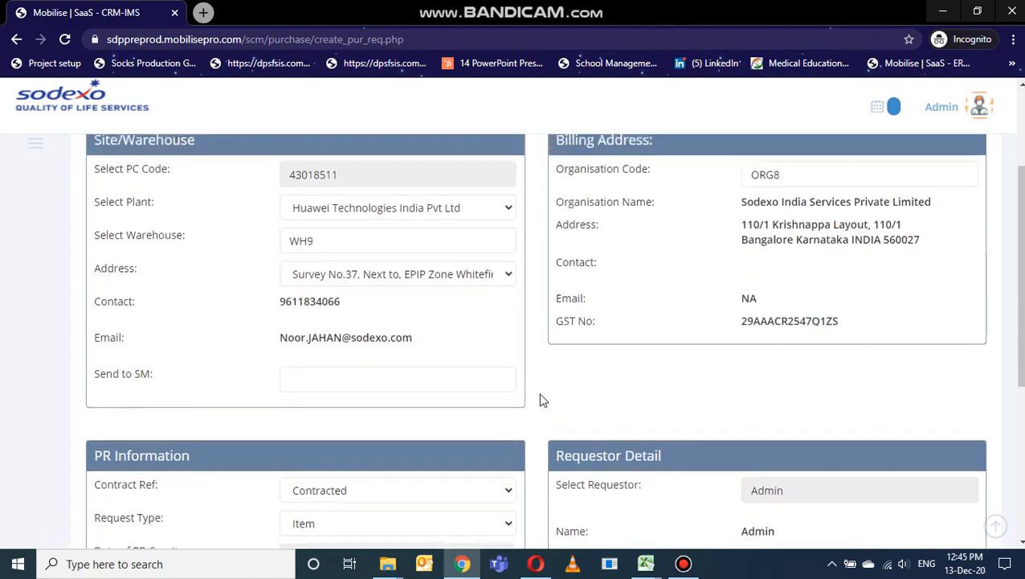
scroll(543, 400, "down", 2)
scroll(543, 400, "down", 3)
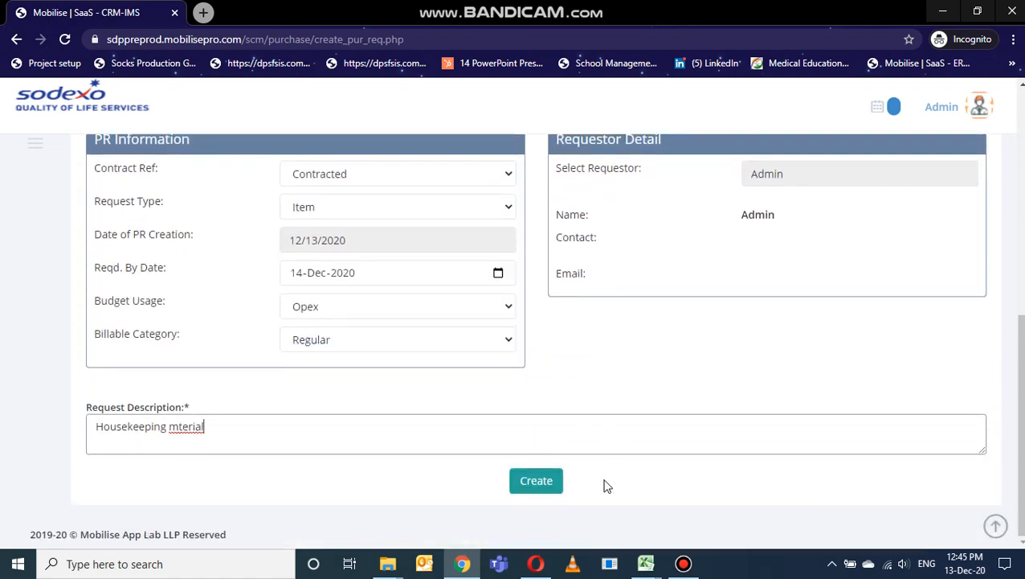
left_click(553, 487)
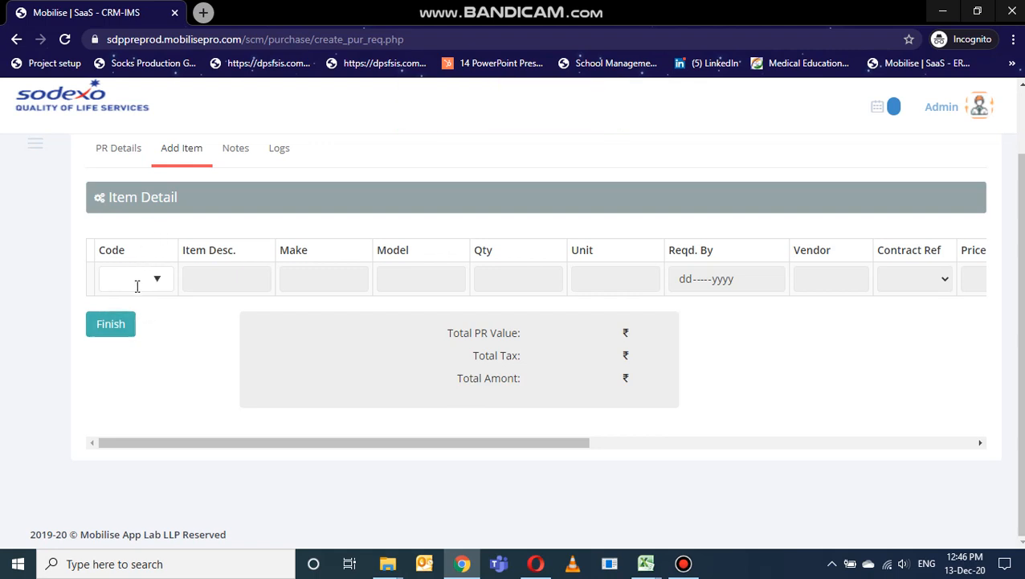
Choose item code IT0033, Hk Sponge, for the first item row.
left_click(137, 286)
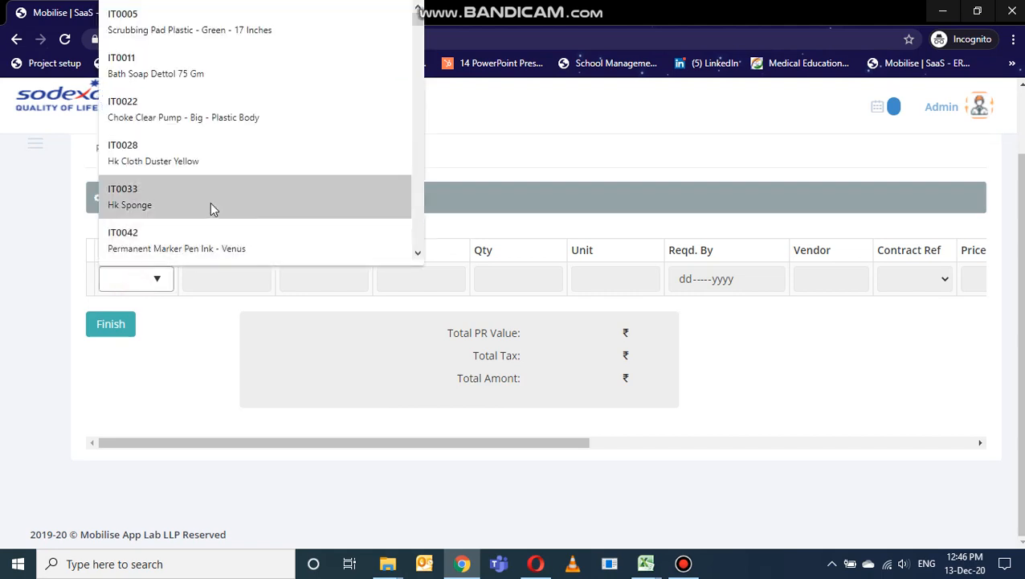
scroll(210, 203, "down", 1)
left_click(187, 169)
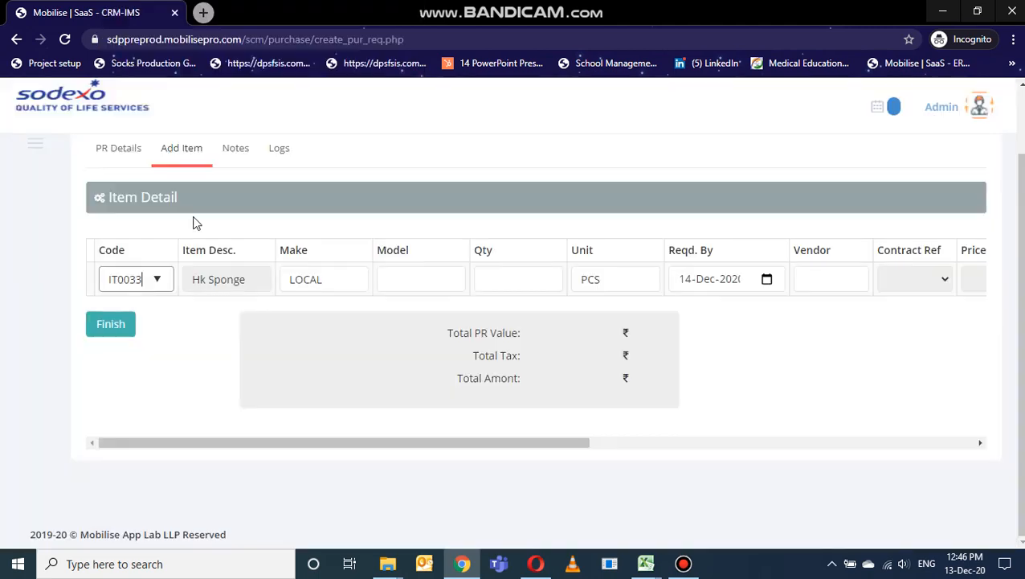
Clear the first row's item code and re-enter it as IT0033.
left_click(158, 281)
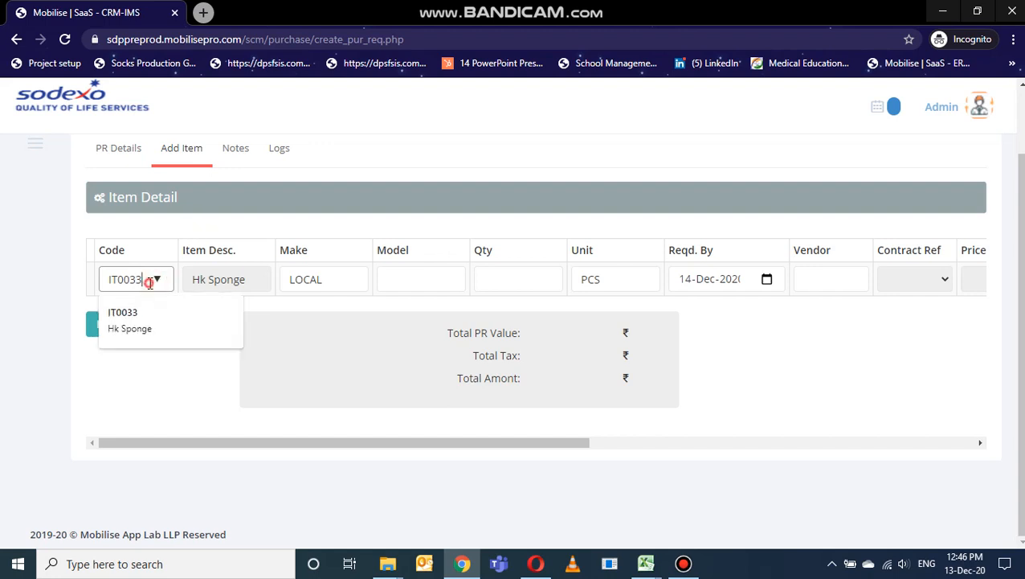
key("BackSpace")
key("BackSpace")
key("BackSpace")
key("BackSpace")
key("BackSpace")
key("BackSpace")
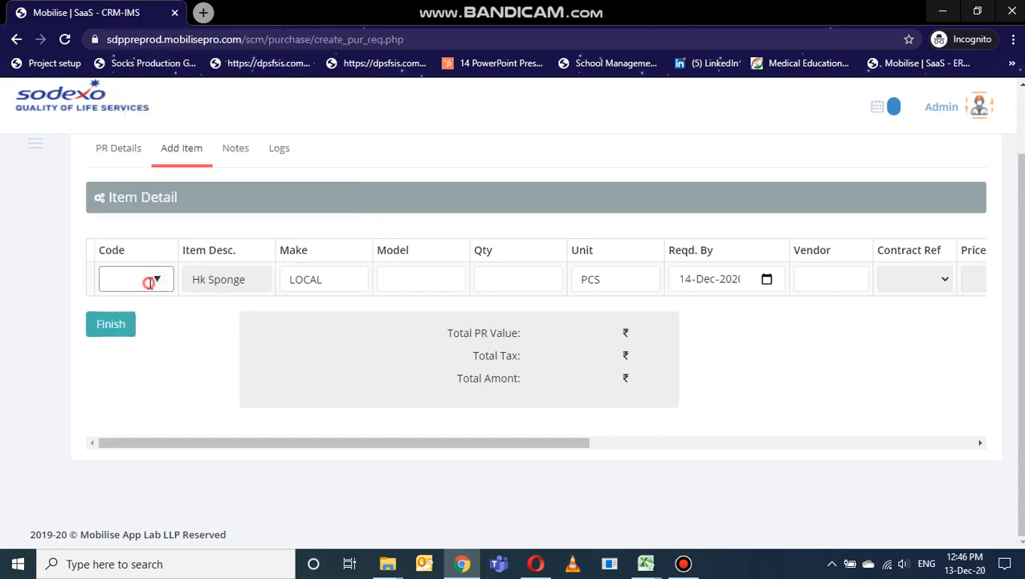
left_click(150, 282)
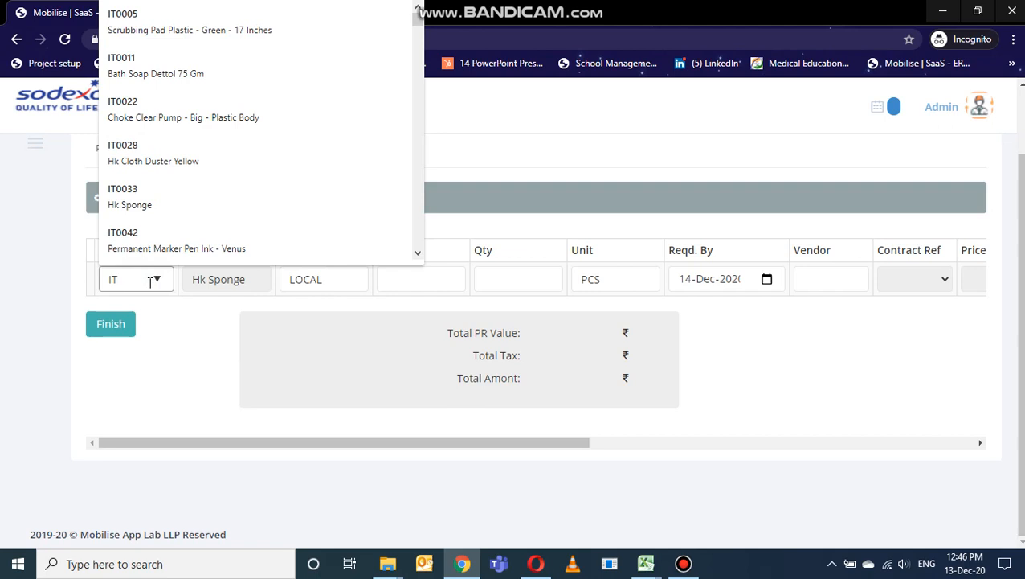
type("IT0")
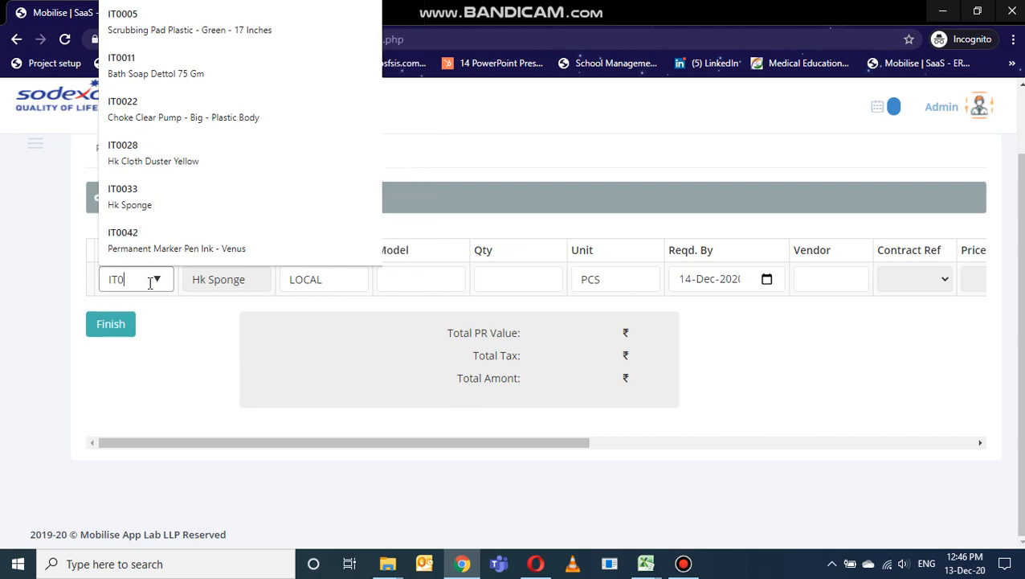
type("0330")
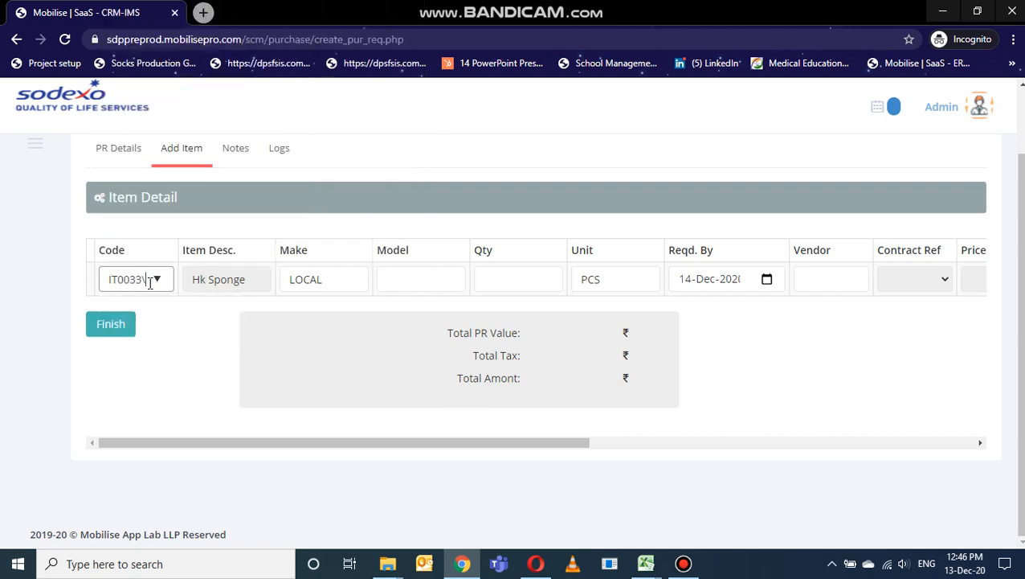
Replace the first row's code by searching the items for "Sponge" and choosing IT0033, Hk Sponge.
key("BackSpace")
key("BackSpace")
key("BackSpace")
key("BackSpace")
key("BackSpace")
key("BackSpace")
key("BackSpace")
type("Sponge")
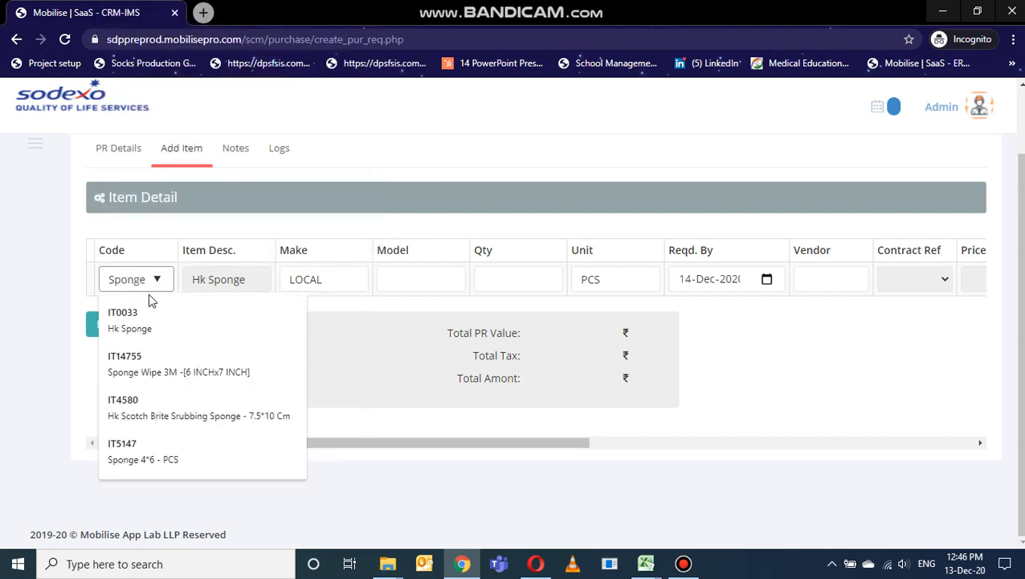
left_click(189, 335)
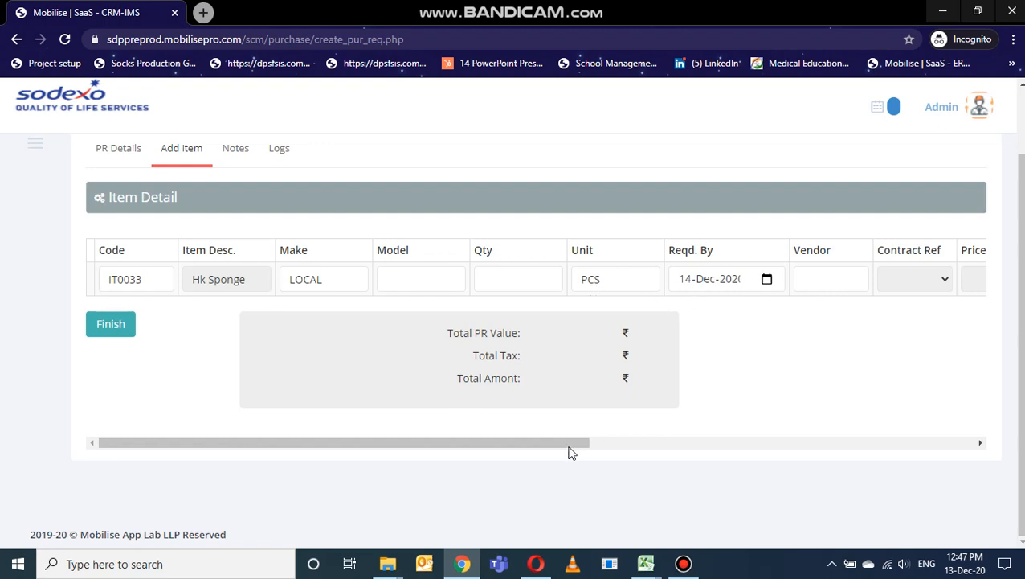
Set the Hk Sponge quantity to 12.
left_click_drag(570, 447, 294, 444)
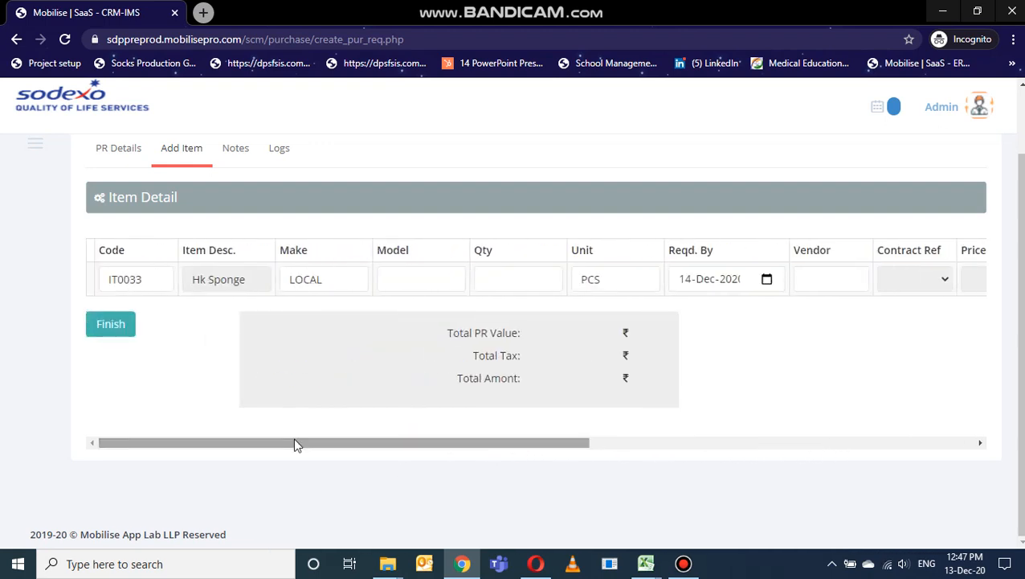
left_click(500, 273)
type("12")
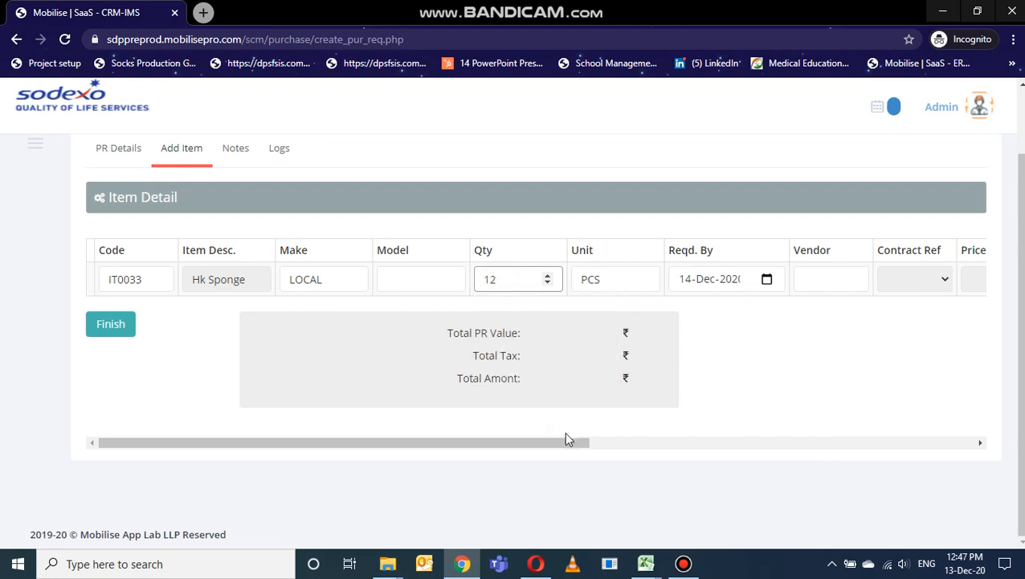
Assign vendor VC5587, Innova Marketing Group, and contract reference SFMS/SES/KA/20-21/2065 to the Hk Sponge item.
left_click_drag(564, 443, 682, 441)
left_click(615, 279)
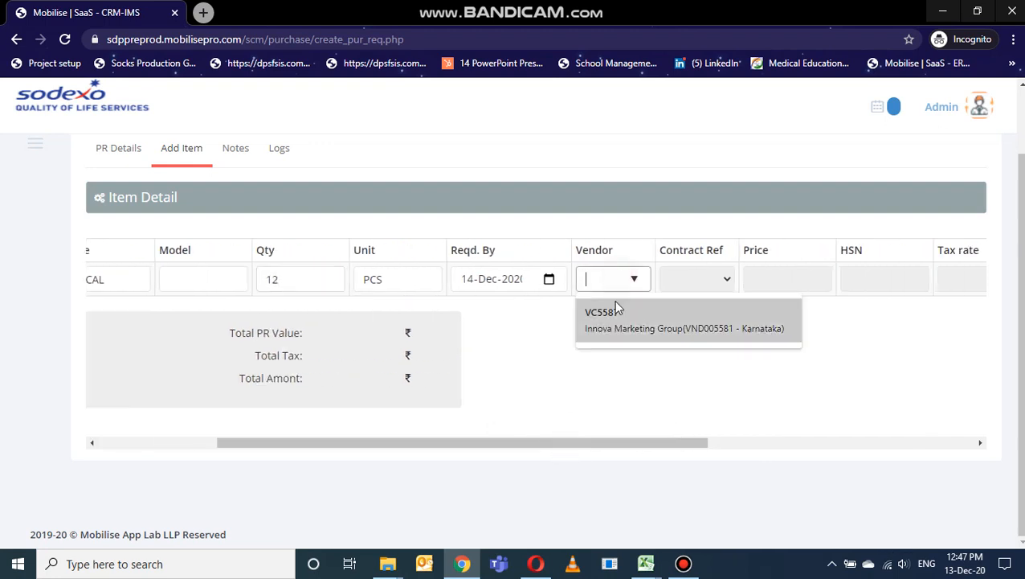
left_click(614, 304)
left_click(721, 291)
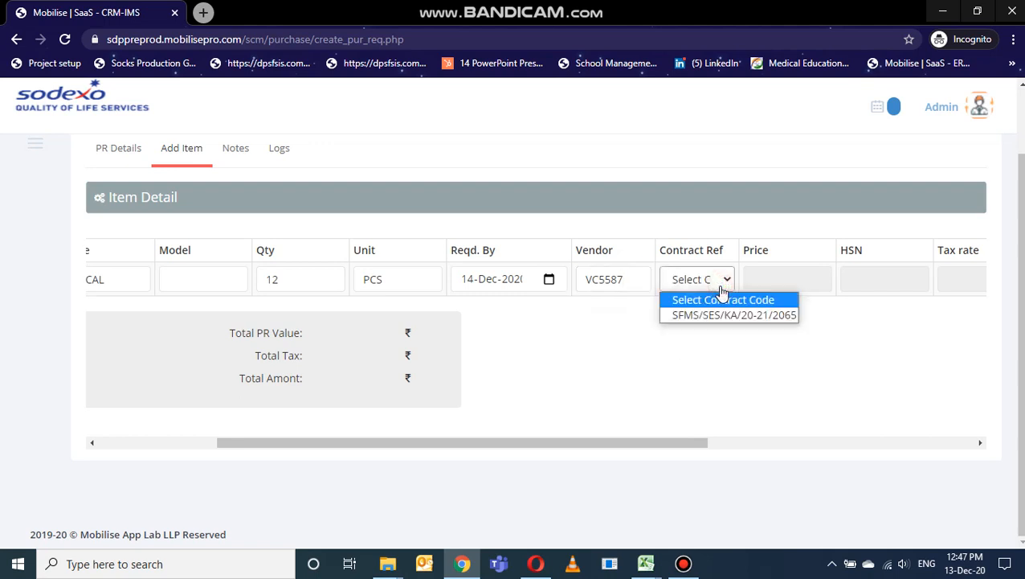
left_click(733, 315)
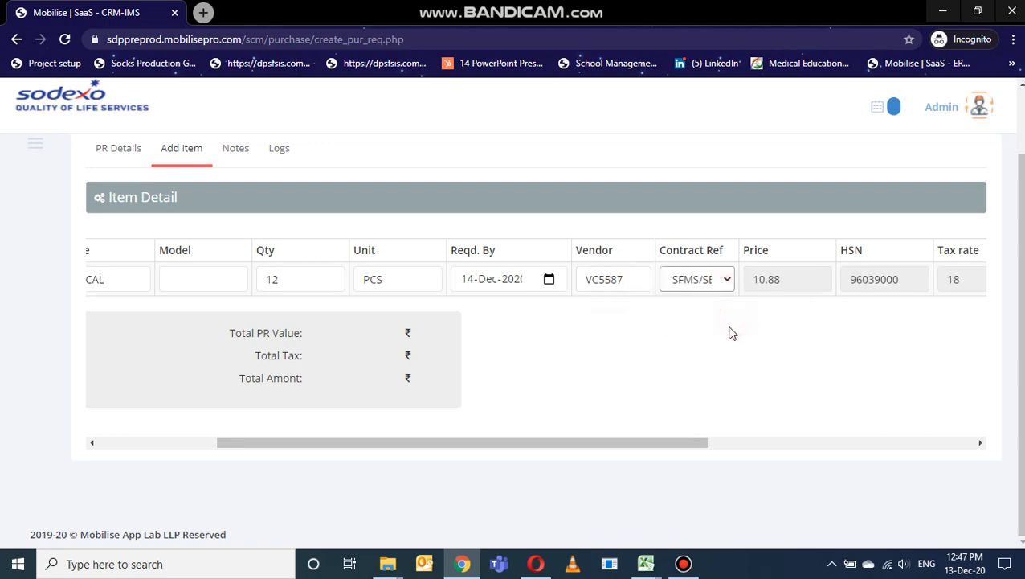
Enter the remark "testing" for the Hk Sponge item and save the row.
left_click_drag(680, 443, 784, 447)
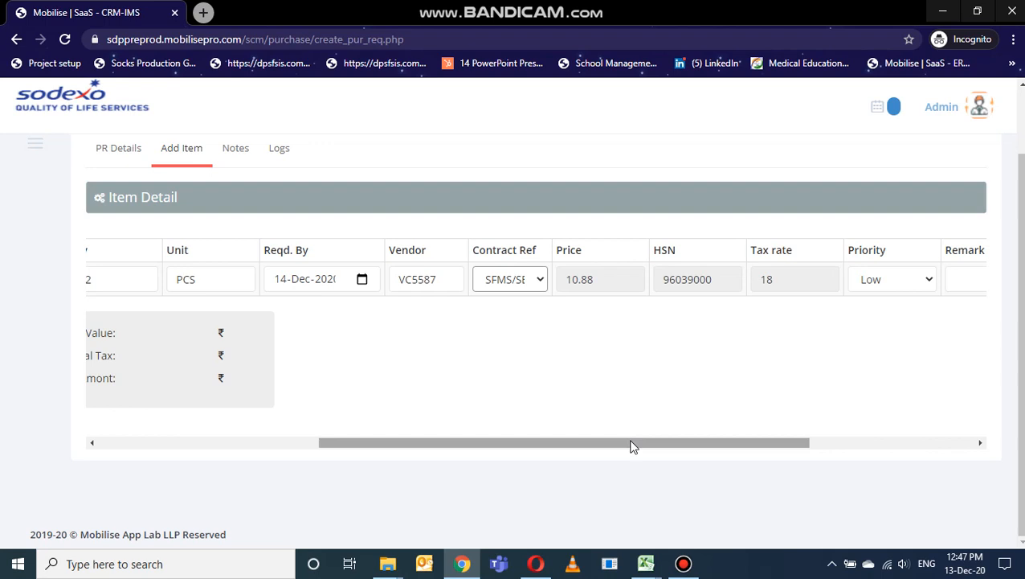
left_click_drag(632, 446, 791, 446)
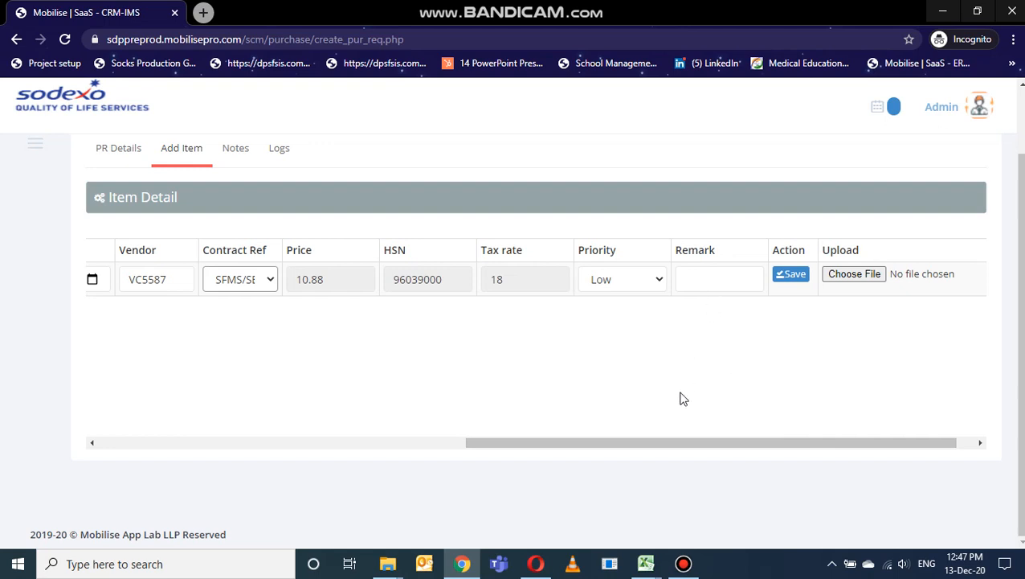
left_click_drag(636, 443, 726, 429)
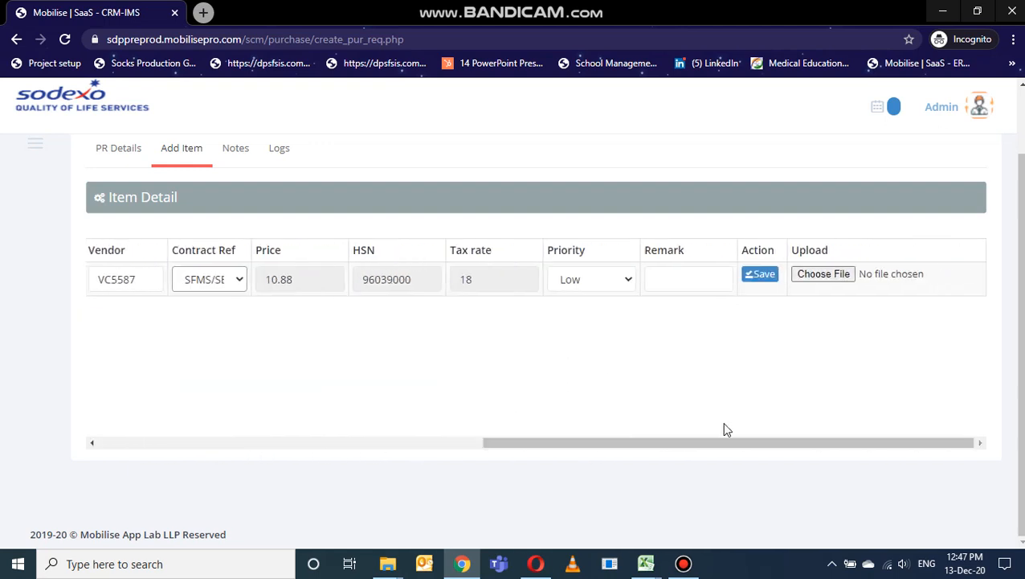
left_click(687, 286)
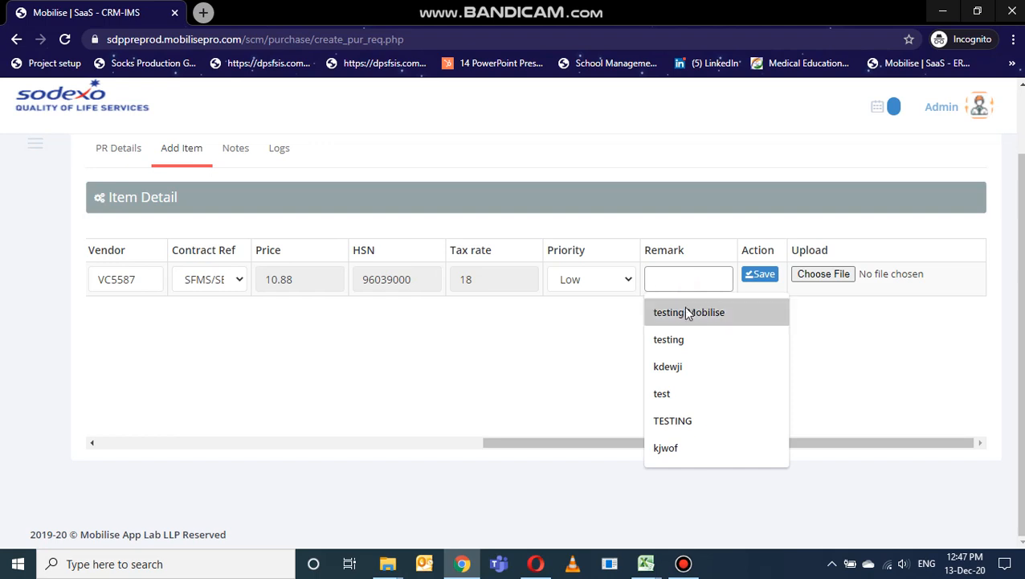
left_click(682, 337)
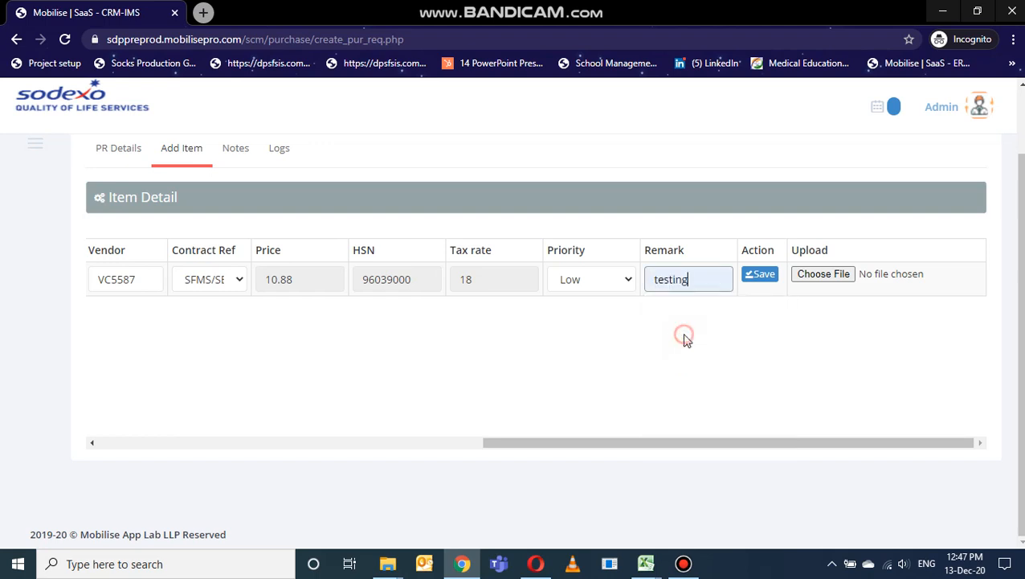
left_click(759, 283)
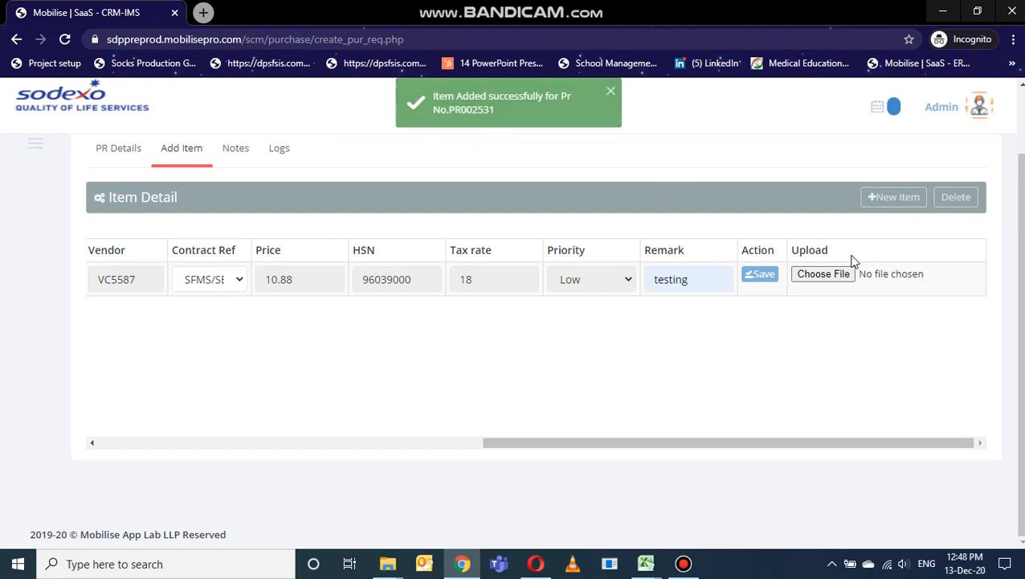
Add a new item row for IT0022, Choke Clear Pump, with a quantity of 4.
left_click(893, 206)
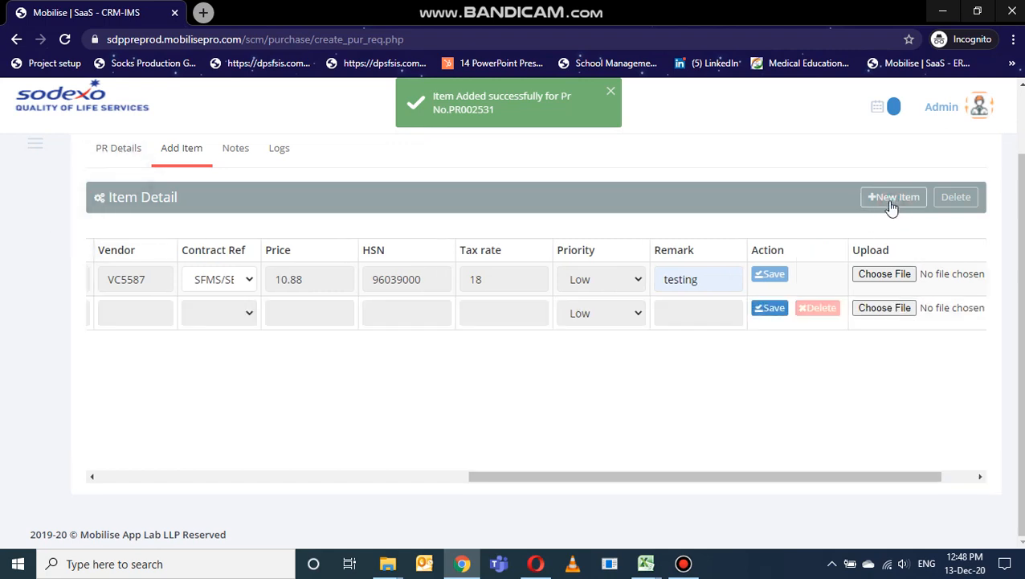
left_click_drag(844, 475, 216, 451)
double_click(148, 309)
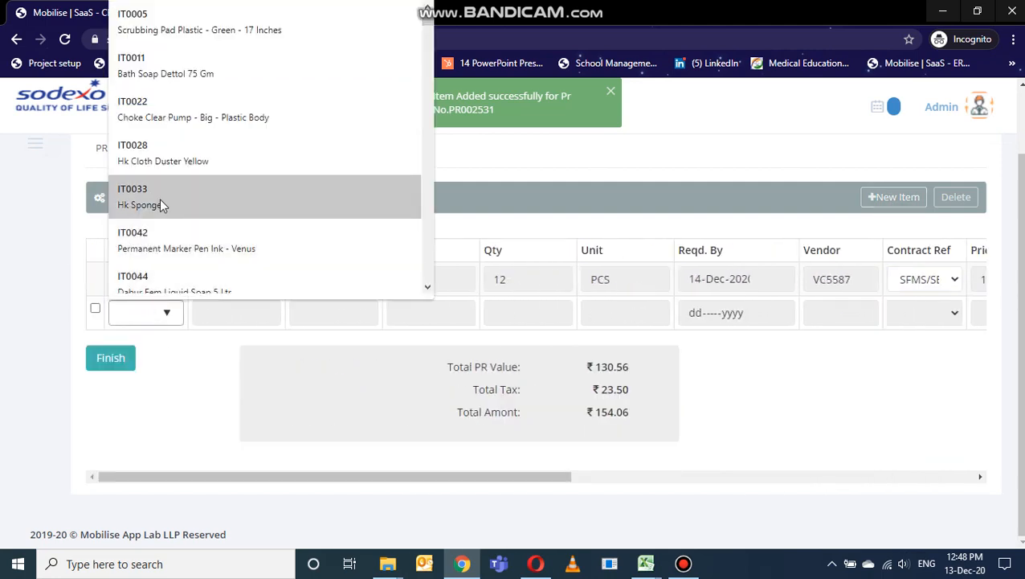
left_click(192, 114)
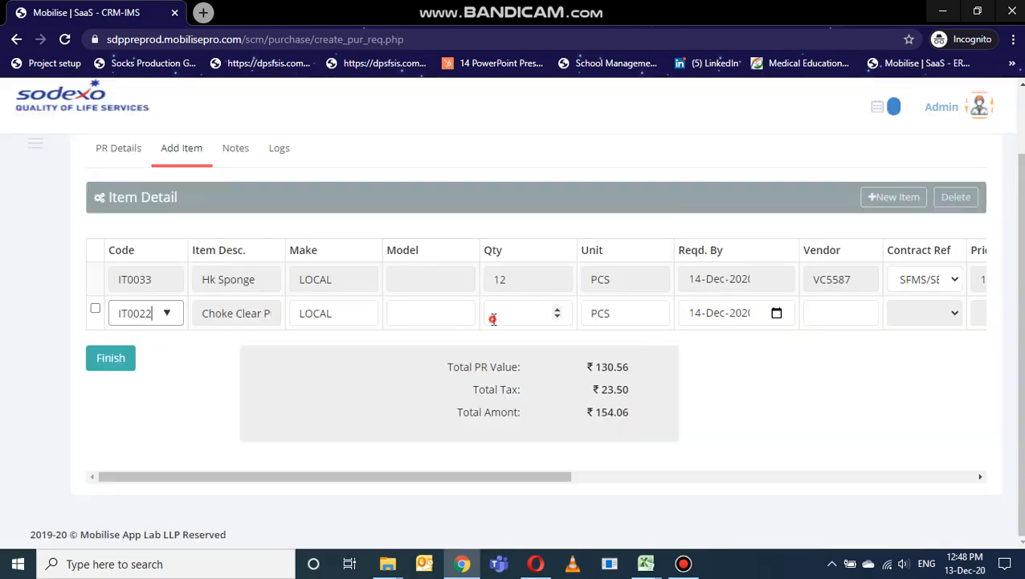
left_click(494, 315)
type("4")
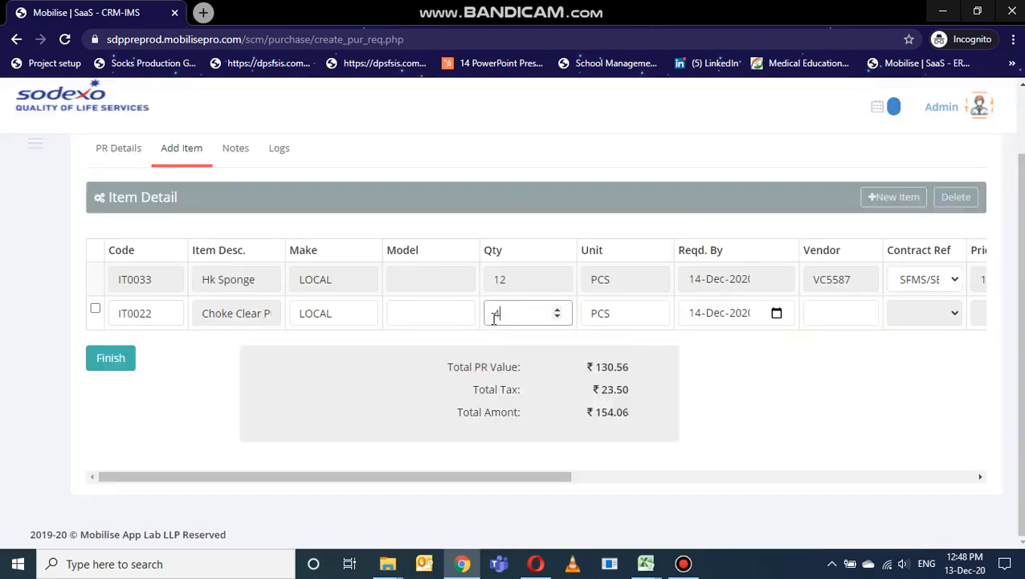
Assign vendor VC5587 and its SFMS contract reference to the Choke Clear Pump item.
left_click(809, 313)
left_click(821, 358)
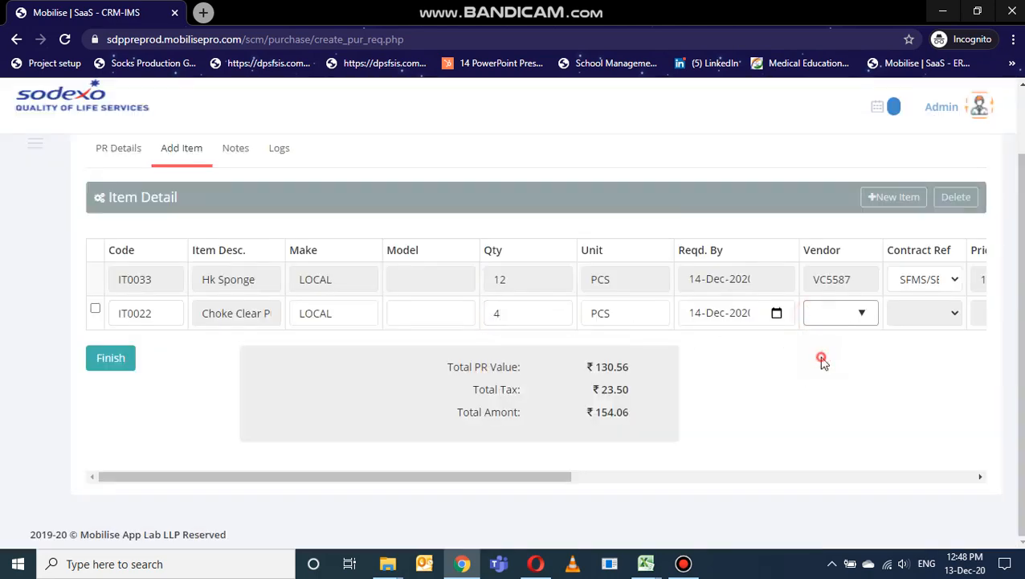
left_click_drag(540, 475, 776, 477)
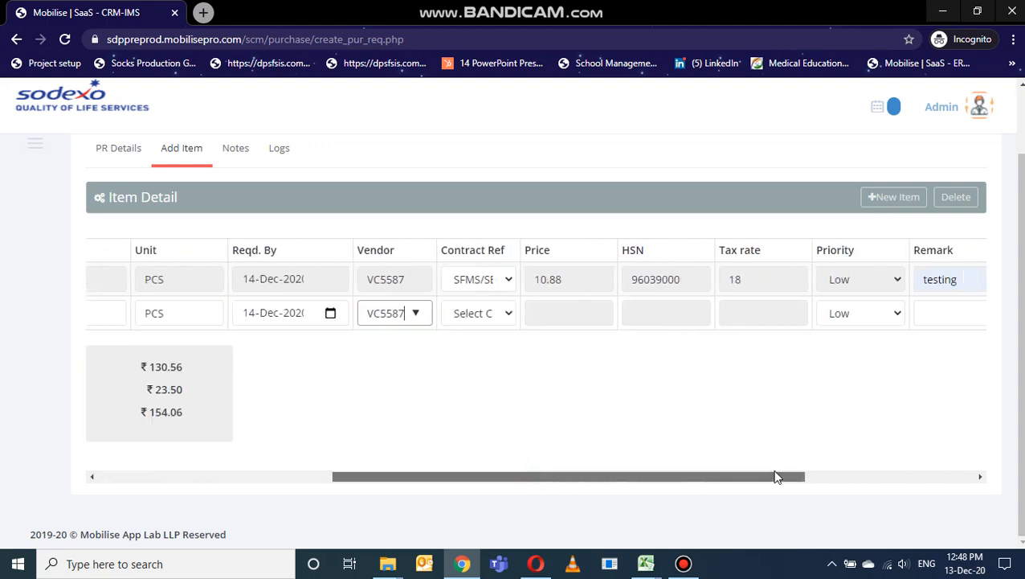
left_click(474, 313)
left_click(471, 348)
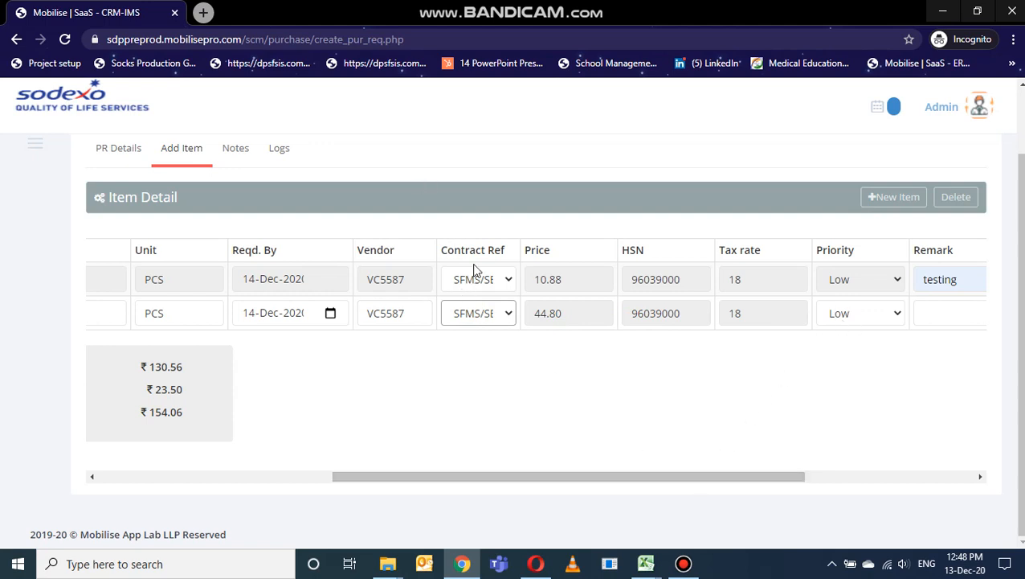
Enter the remark "test" for the Choke Clear Pump item and save the row.
left_click_drag(625, 475, 794, 477)
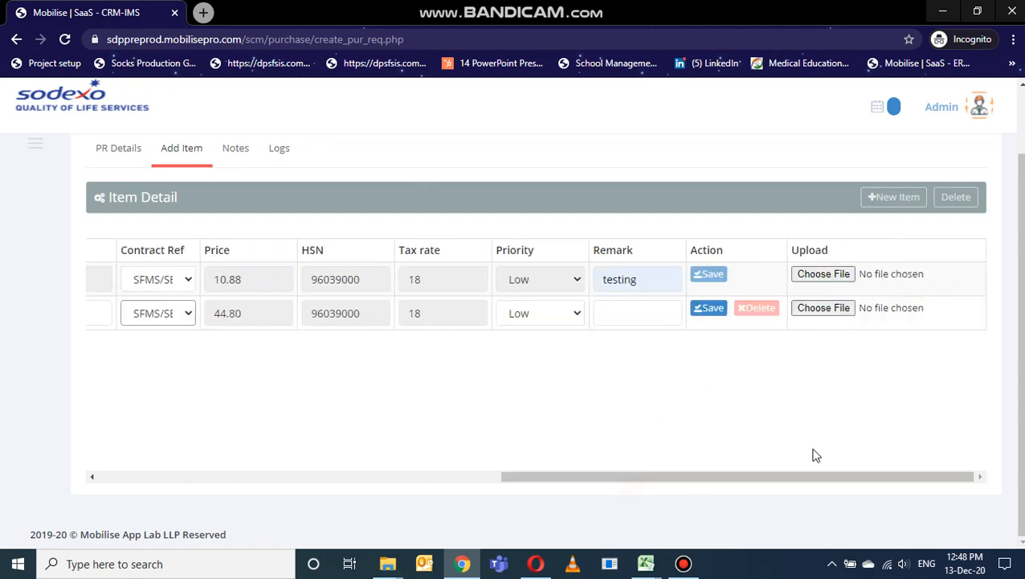
left_click(629, 315)
left_click(618, 426)
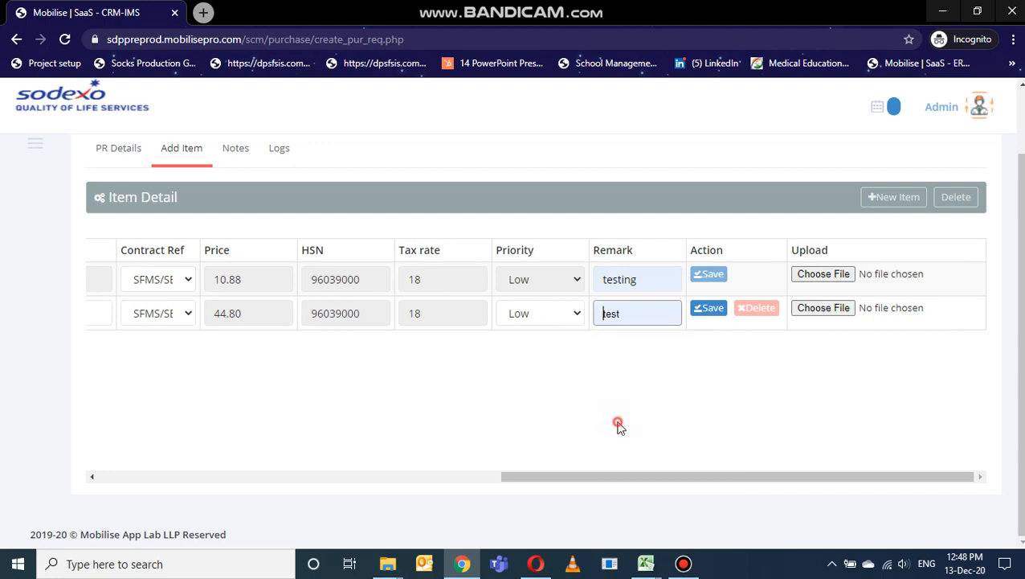
left_click(714, 312)
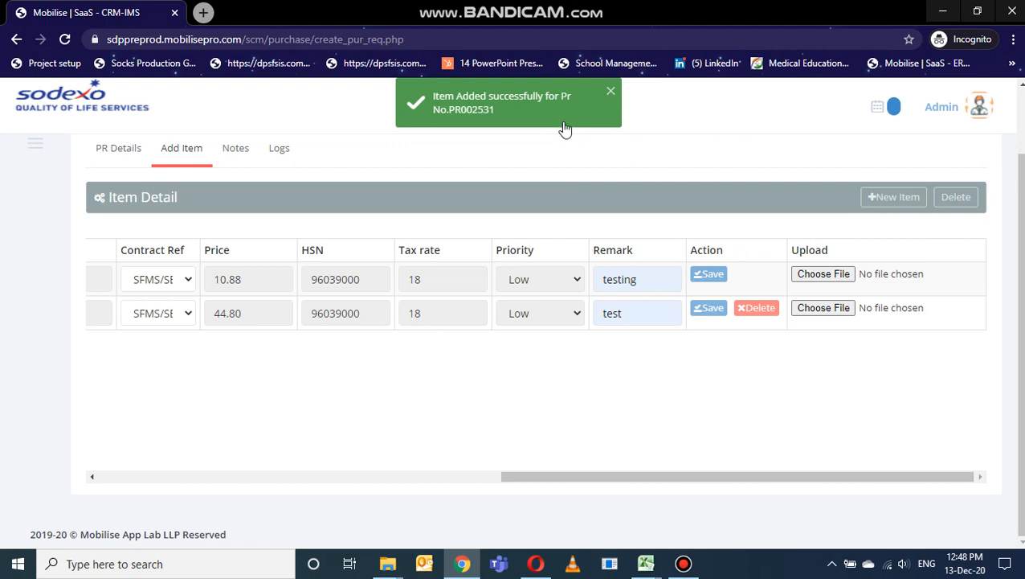
Add two more blank item rows to the purchase request.
left_click(895, 197)
left_click(895, 198)
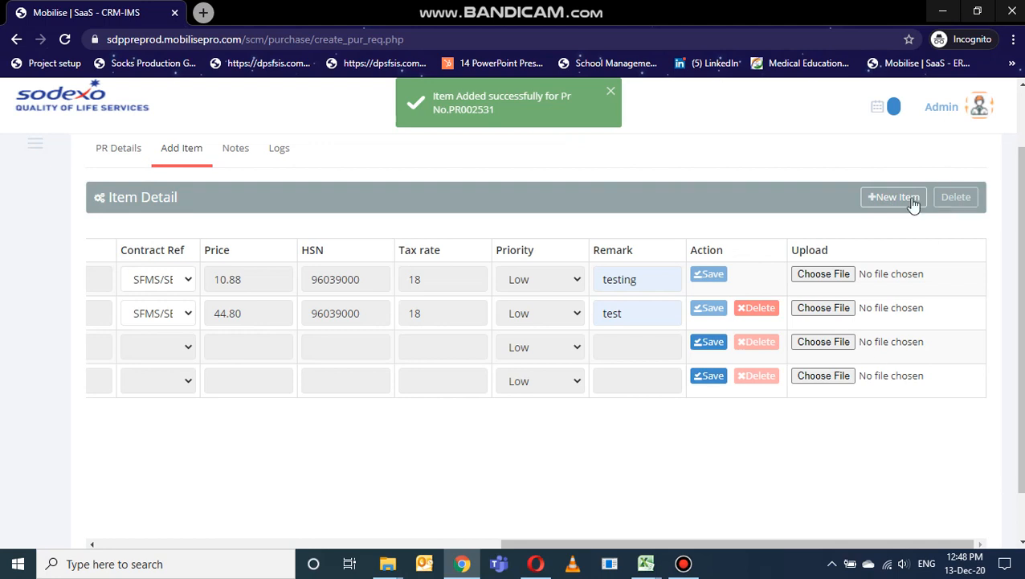
Delete the two blank item rows from the purchase request.
scroll(879, 404, "down", 1)
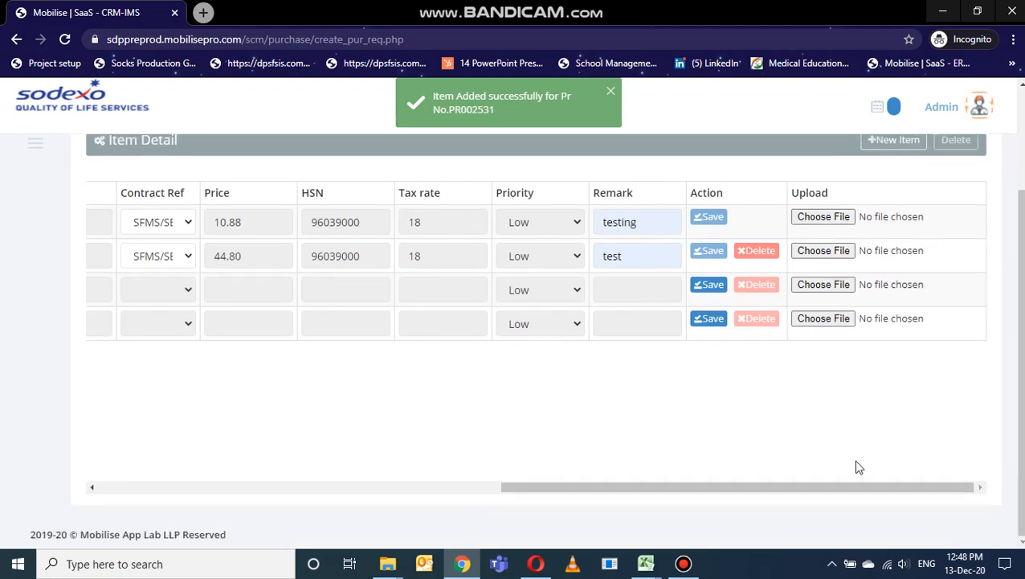
left_click_drag(847, 487, 334, 493)
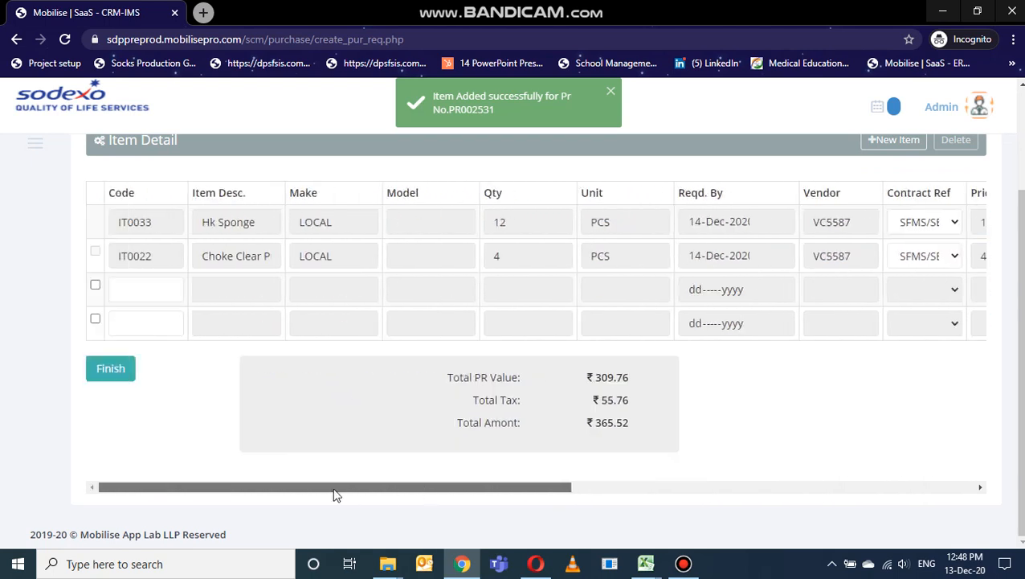
left_click(95, 318)
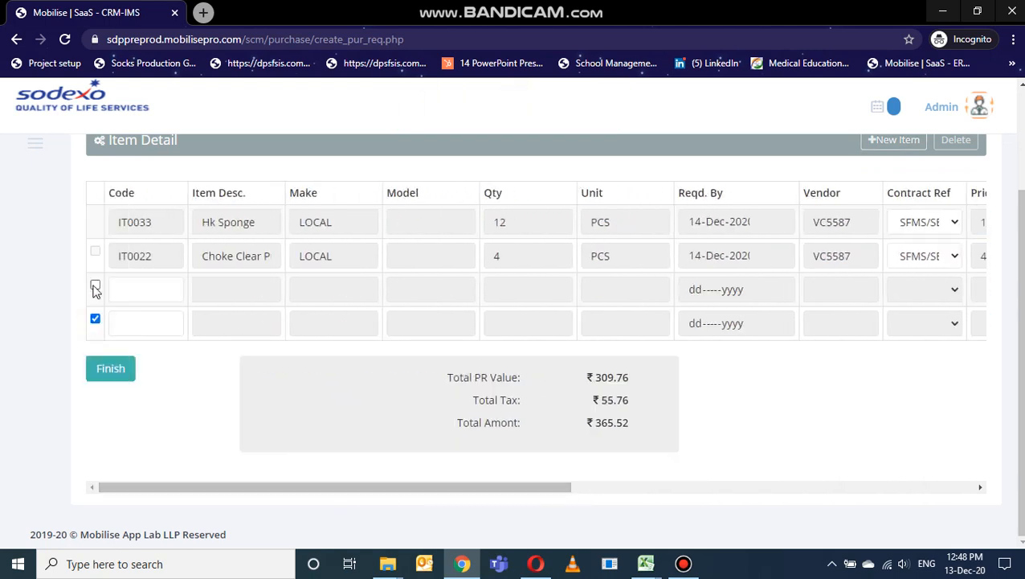
left_click(95, 288)
left_click_drag(229, 488, 561, 471)
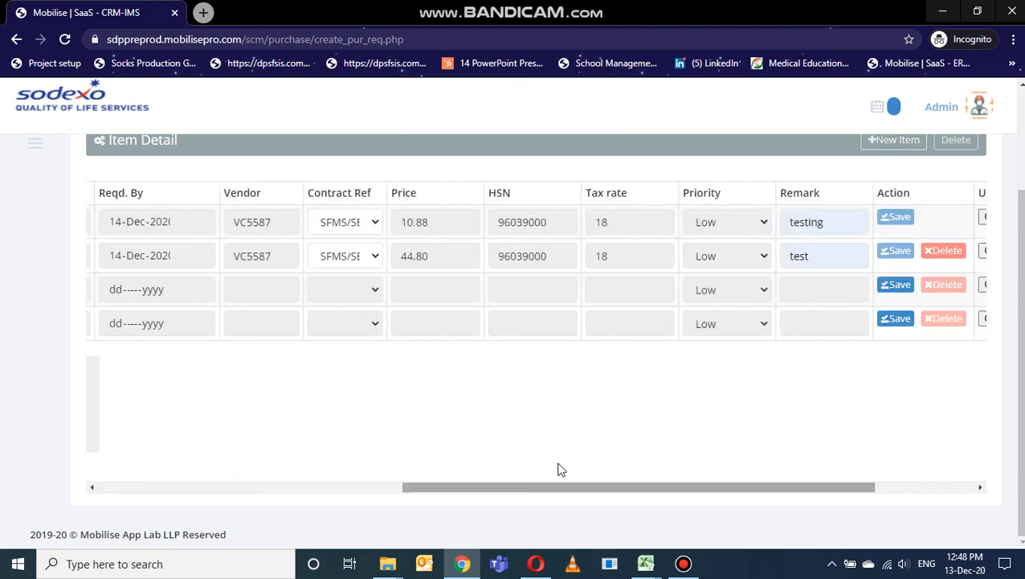
left_click(954, 140)
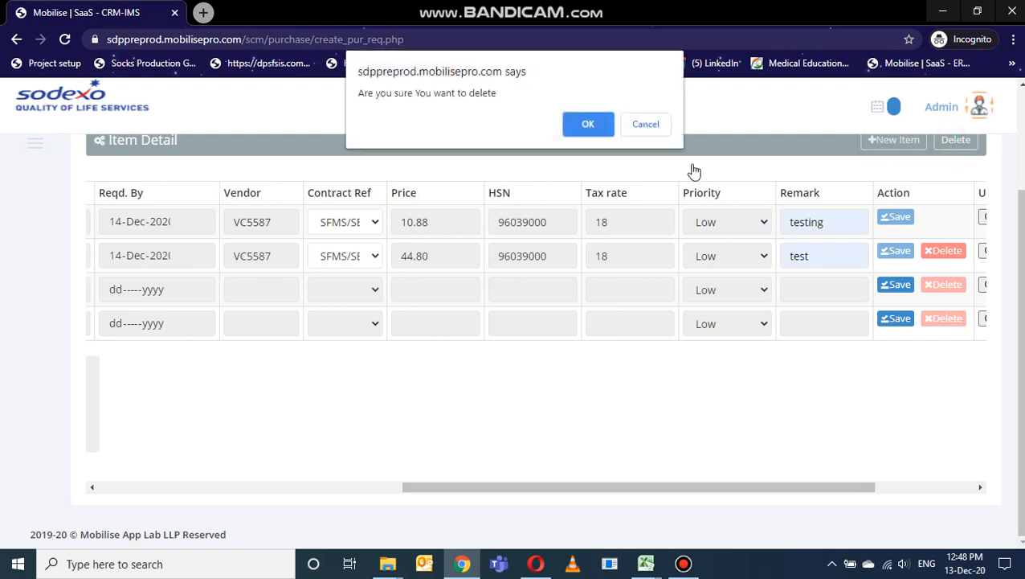
left_click(586, 125)
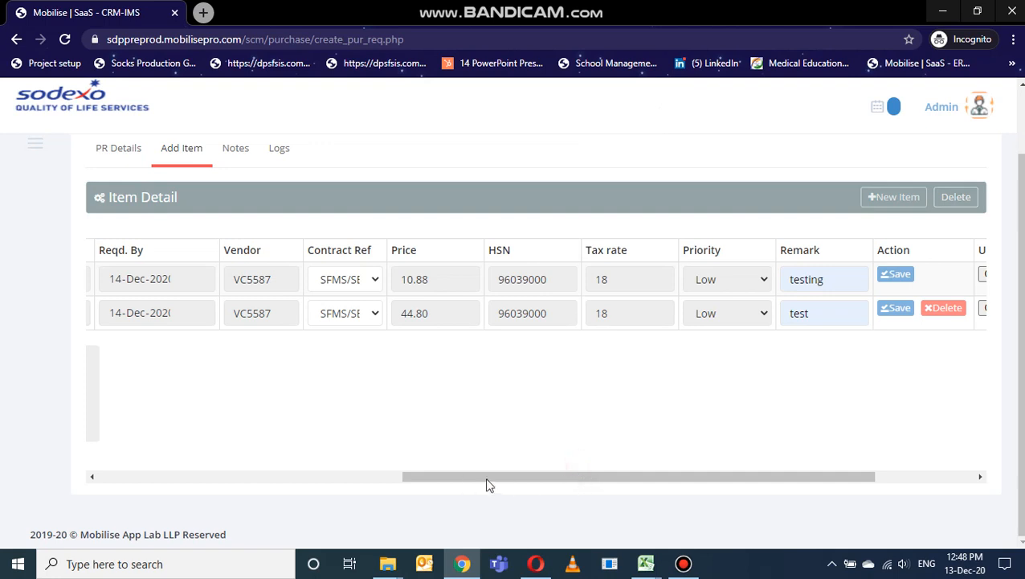
Finish the purchase request and confirm that all items have been added.
left_click_drag(474, 479, 117, 501)
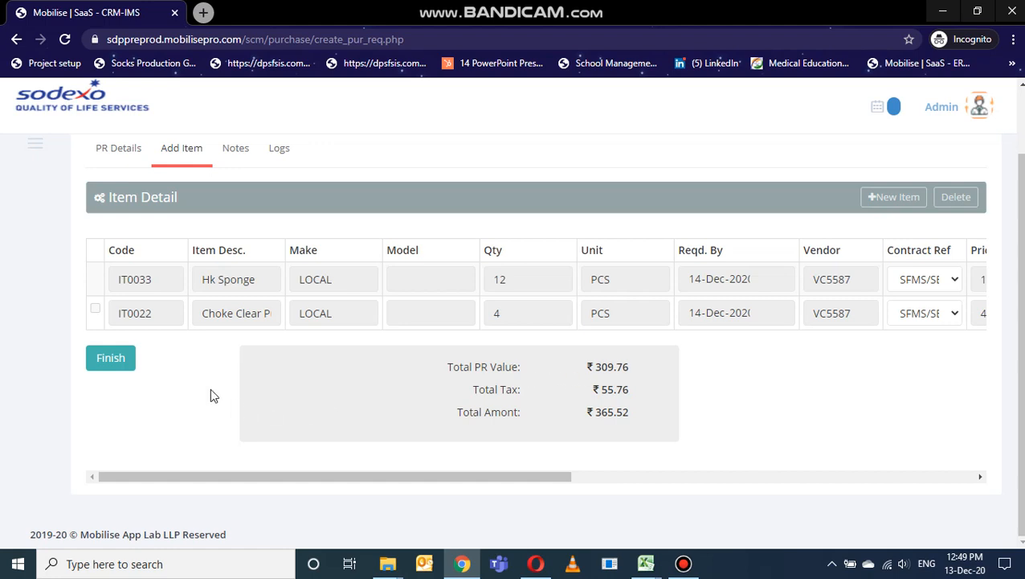
left_click(120, 362)
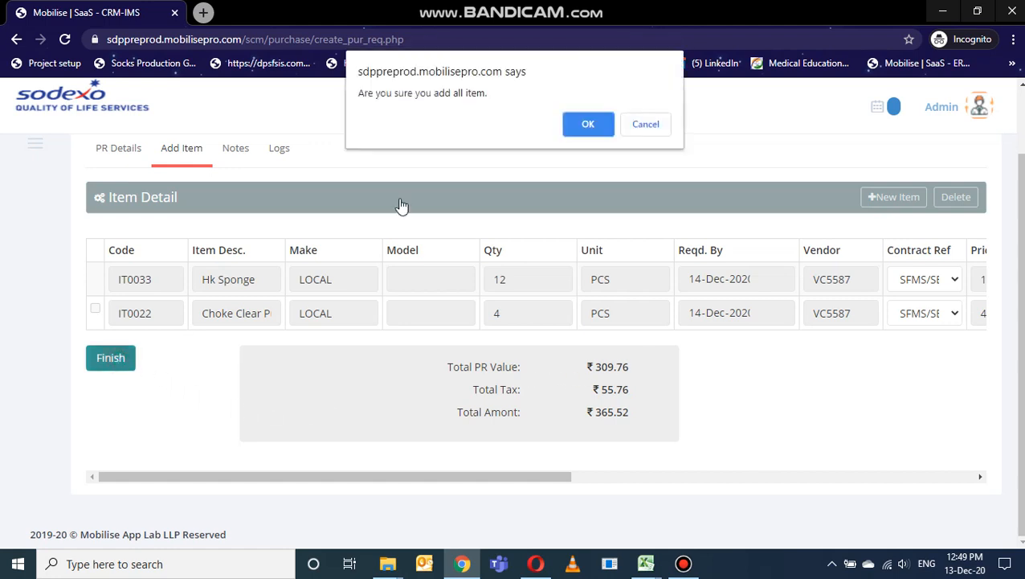
left_click(594, 131)
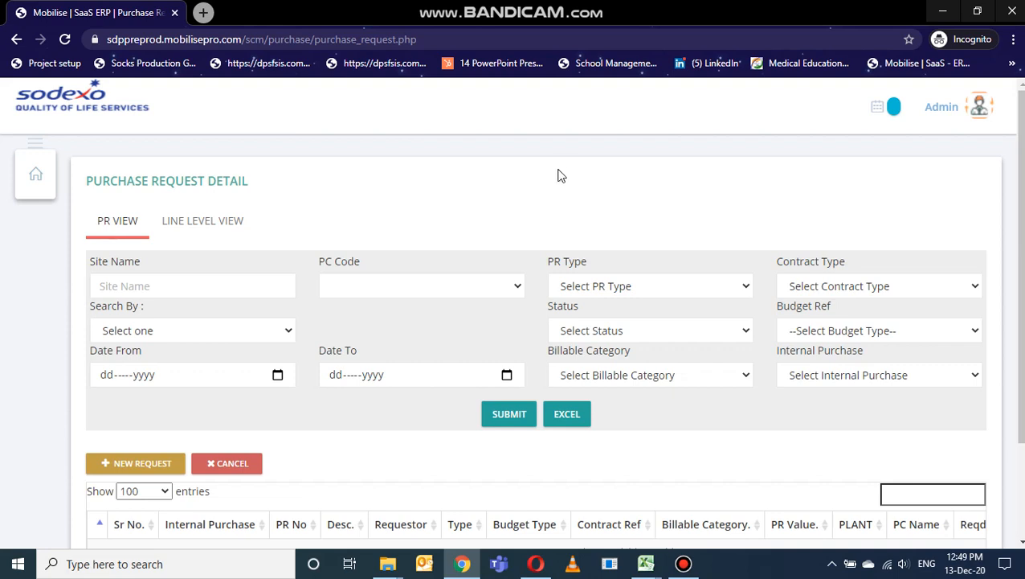
Set the purchase request filters to site PL9 and PC code Core FM/43018511.
left_click(244, 277)
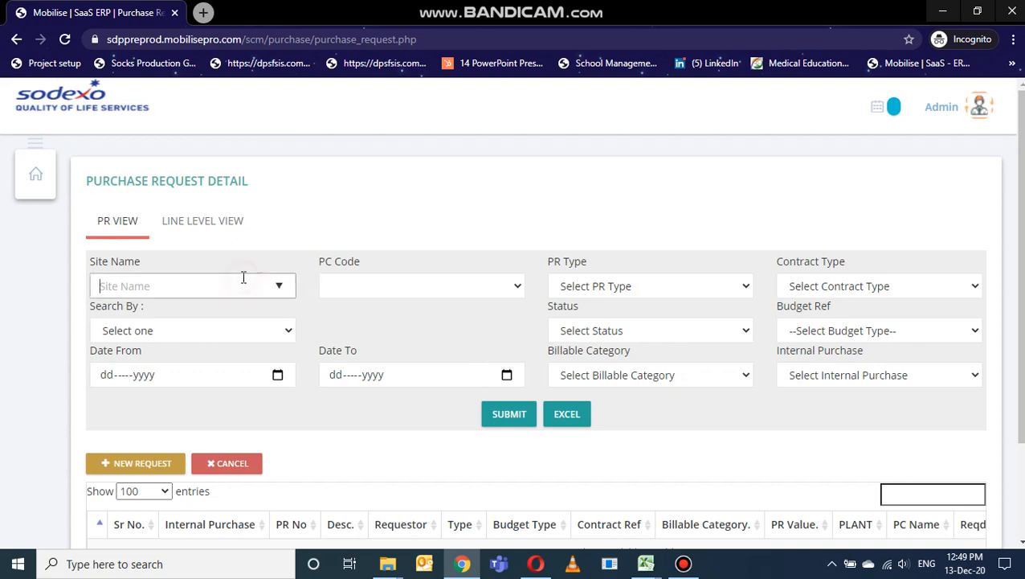
type("pl9")
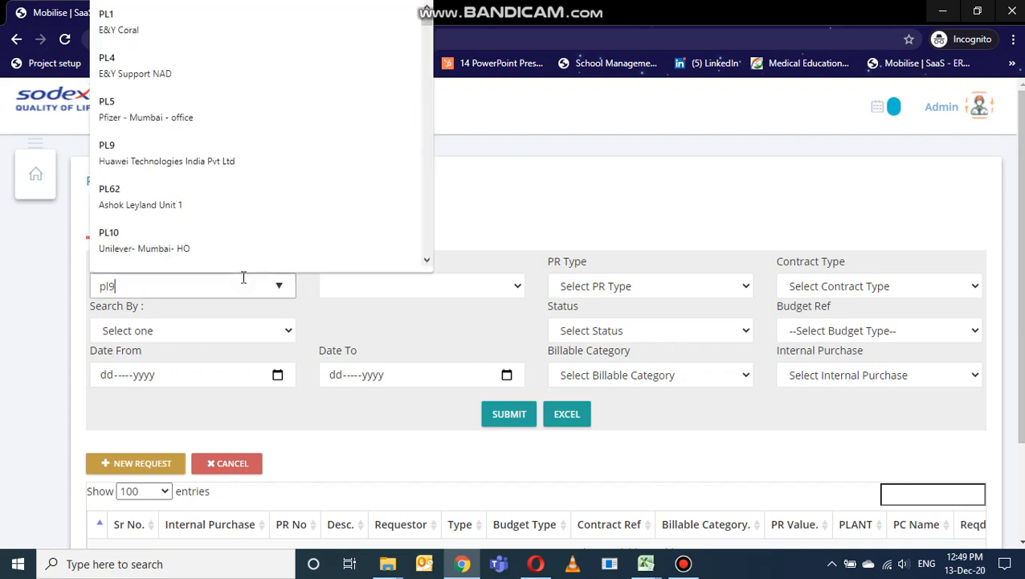
left_click(208, 30)
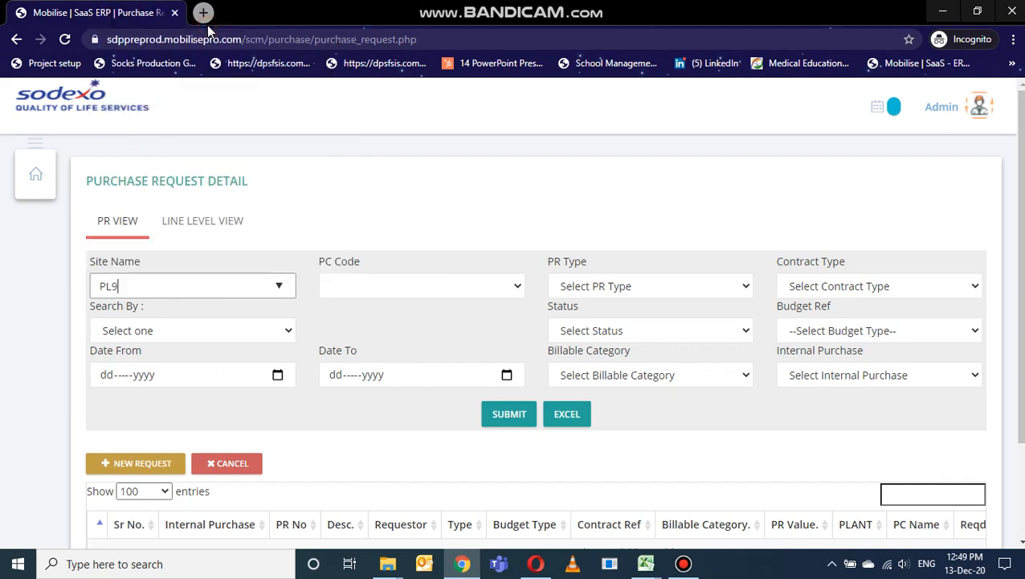
left_click(369, 294)
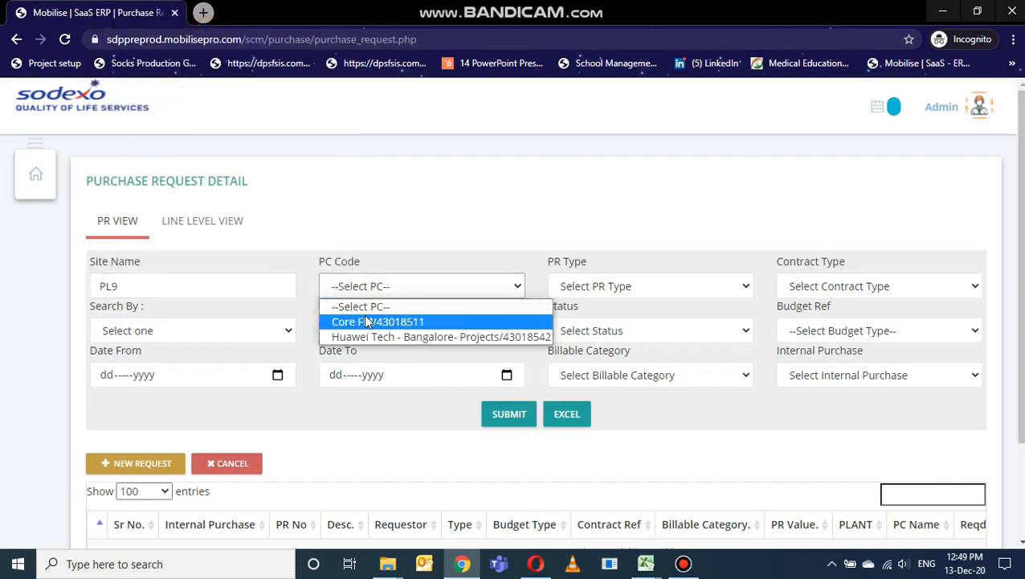
left_click(368, 321)
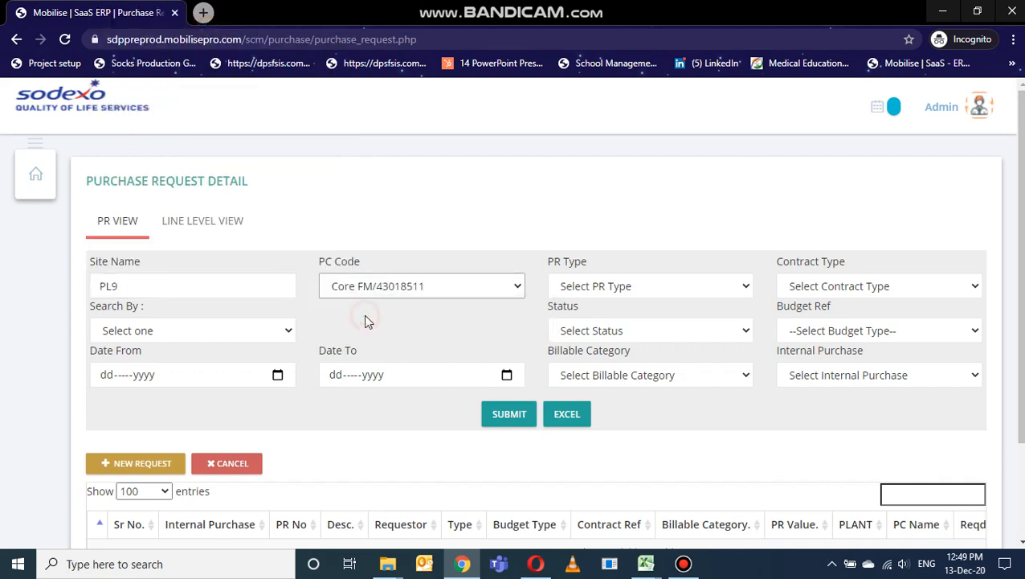
left_click(288, 332)
left_click(276, 366)
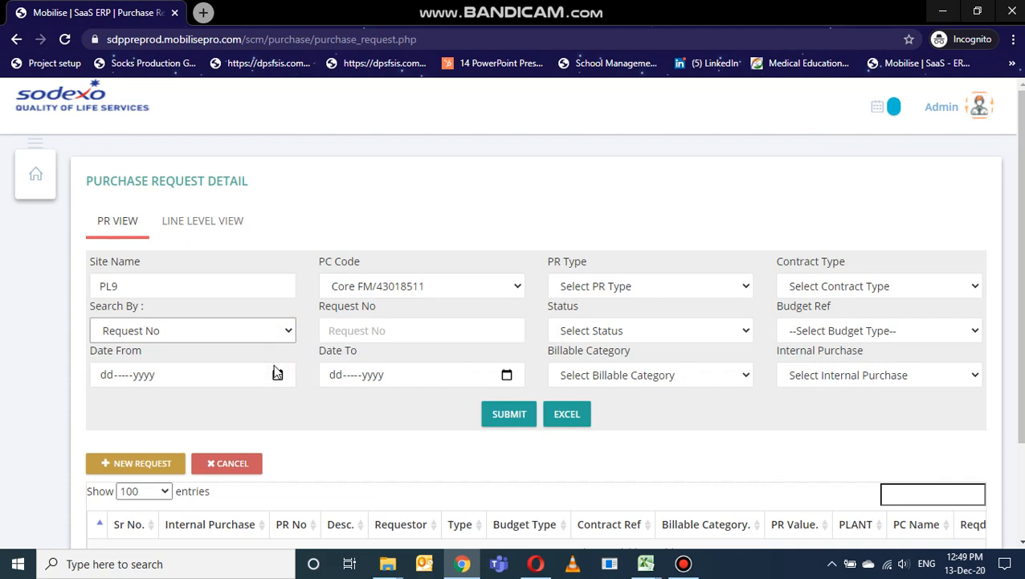
left_click(332, 324)
type("PR")
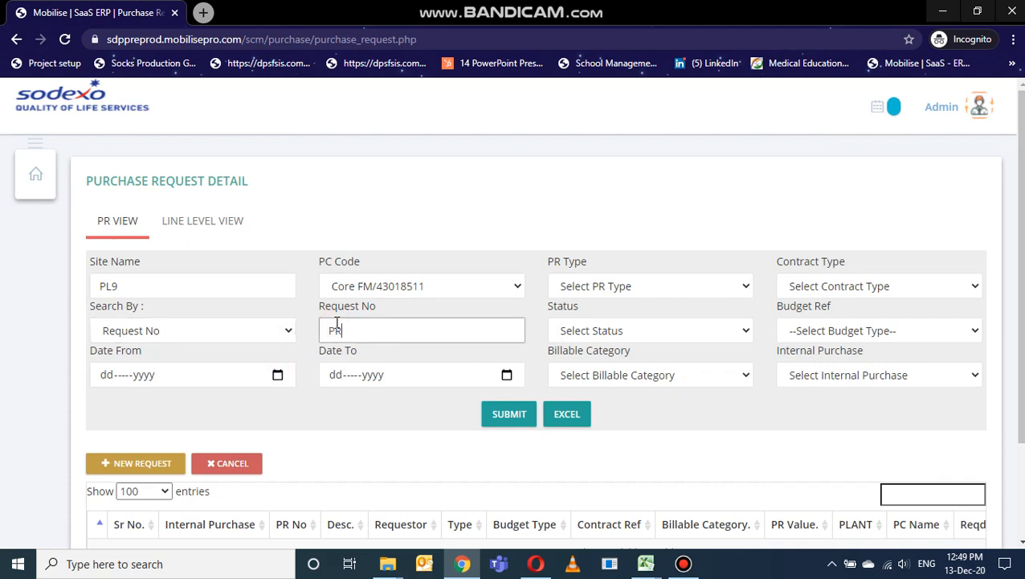
type("002531")
key("BackSpace")
key("BackSpace")
key("BackSpace")
key("BackSpace")
left_click(285, 329)
left_click(274, 351)
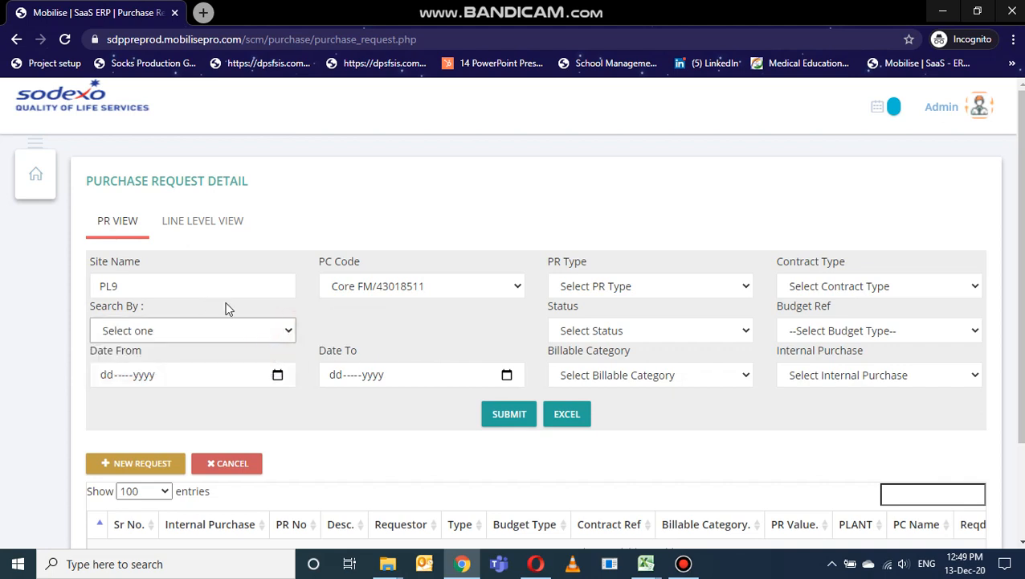
Set the date range from 12-Dec-2020 to 13-Dec-2020 and run the purchase request search.
left_click(278, 374)
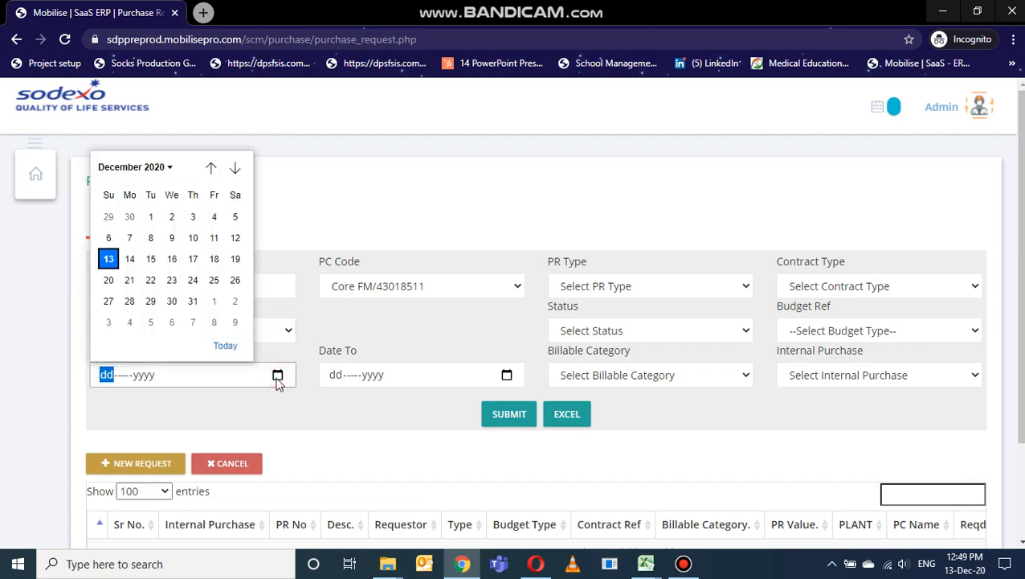
left_click(236, 242)
left_click(507, 375)
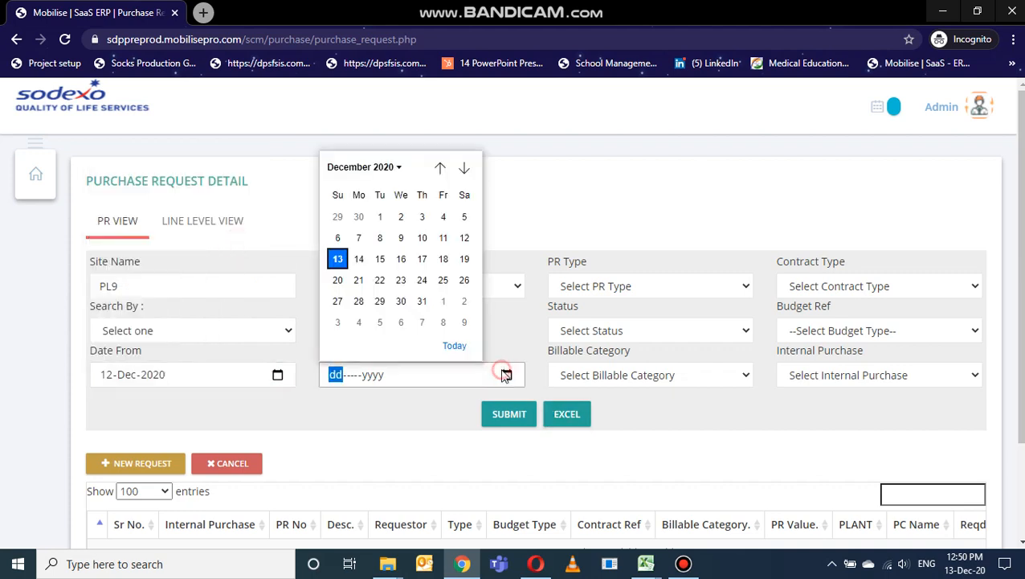
left_click(338, 259)
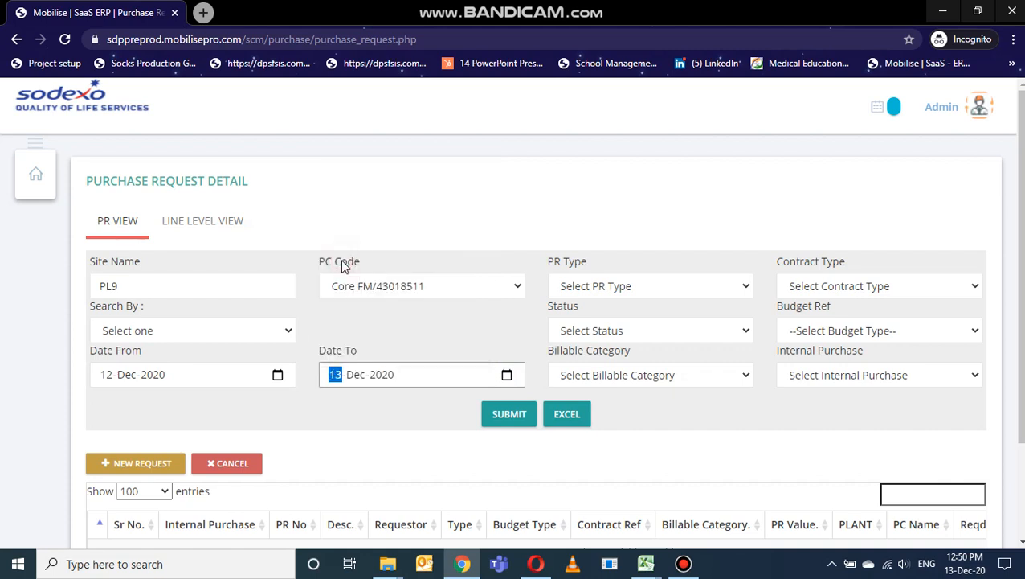
left_click(512, 424)
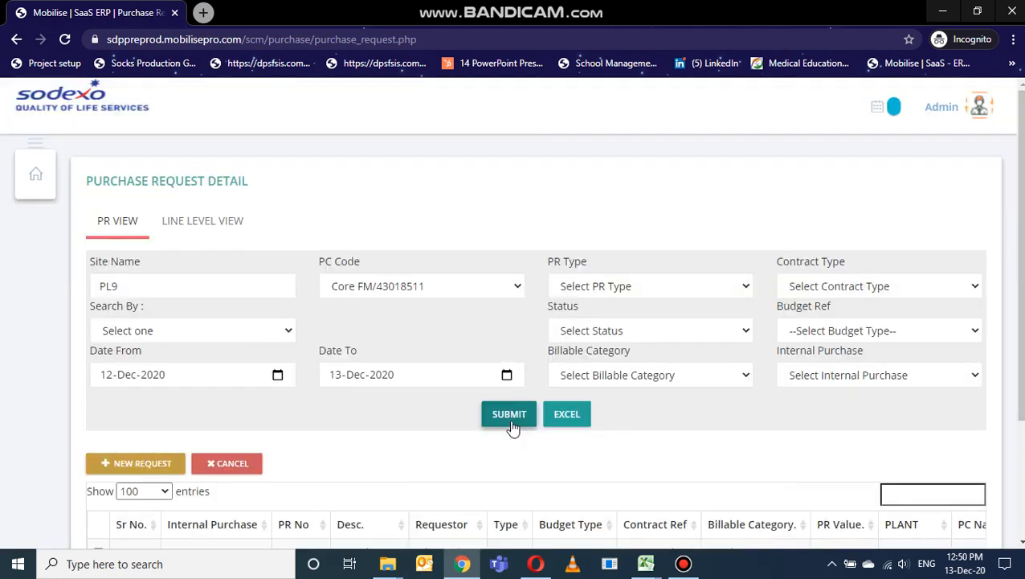
Review all columns of the housekeeping purchase request in the results and view its approval details.
scroll(512, 428, "down", 2)
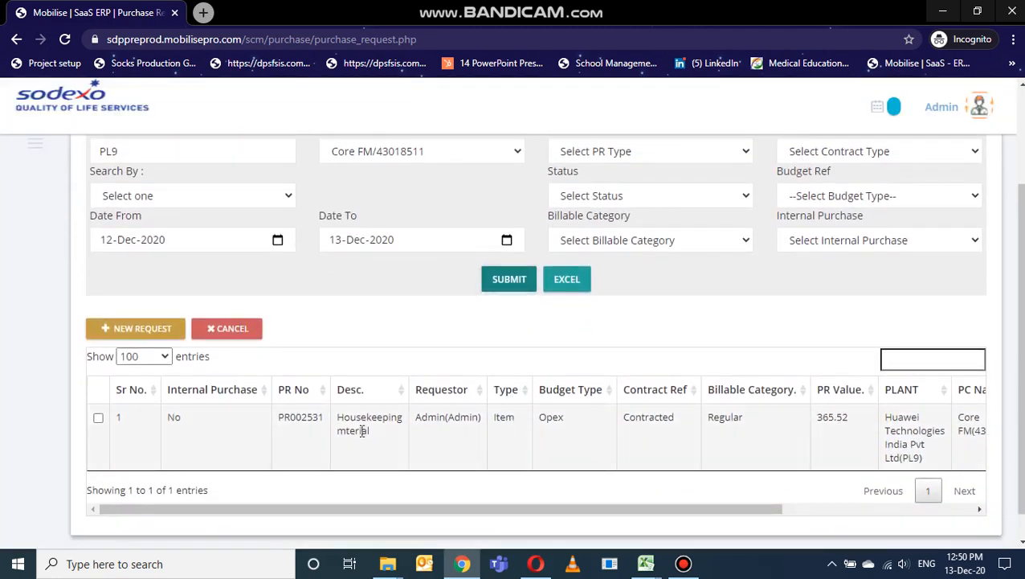
scroll(313, 436, "right", 3)
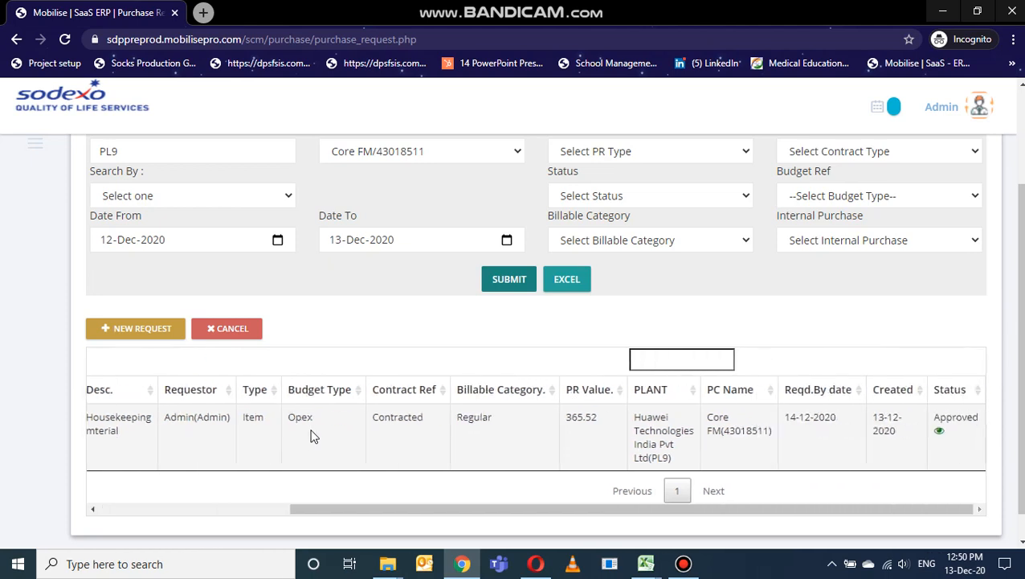
scroll(313, 436, "left", 3)
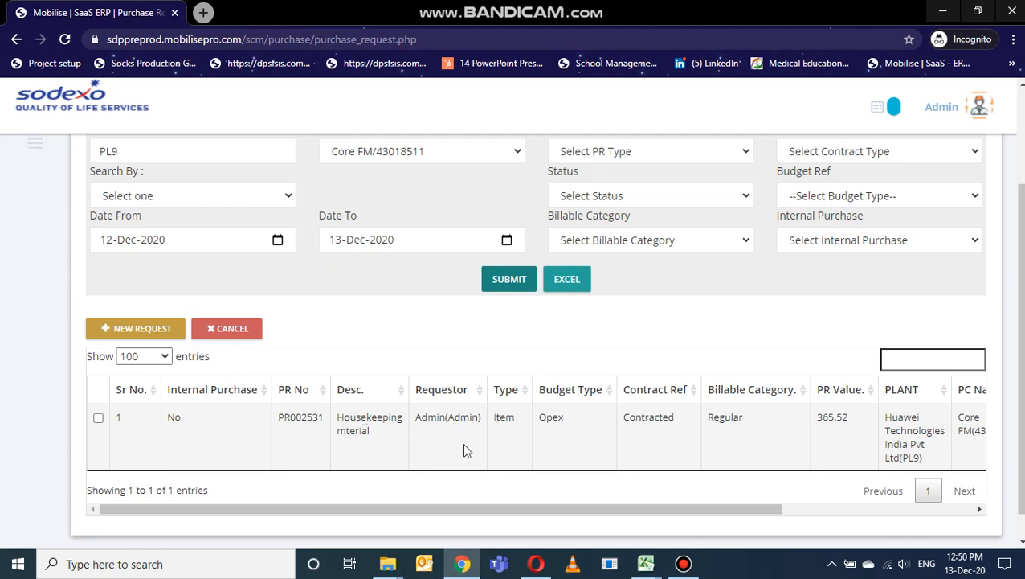
left_click_drag(441, 504, 480, 512)
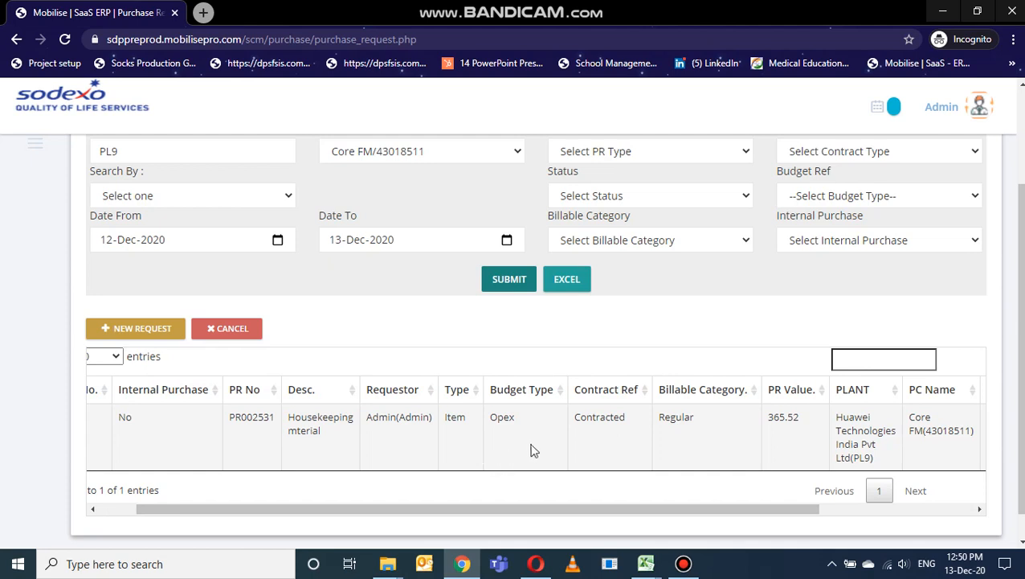
left_click_drag(624, 506, 840, 508)
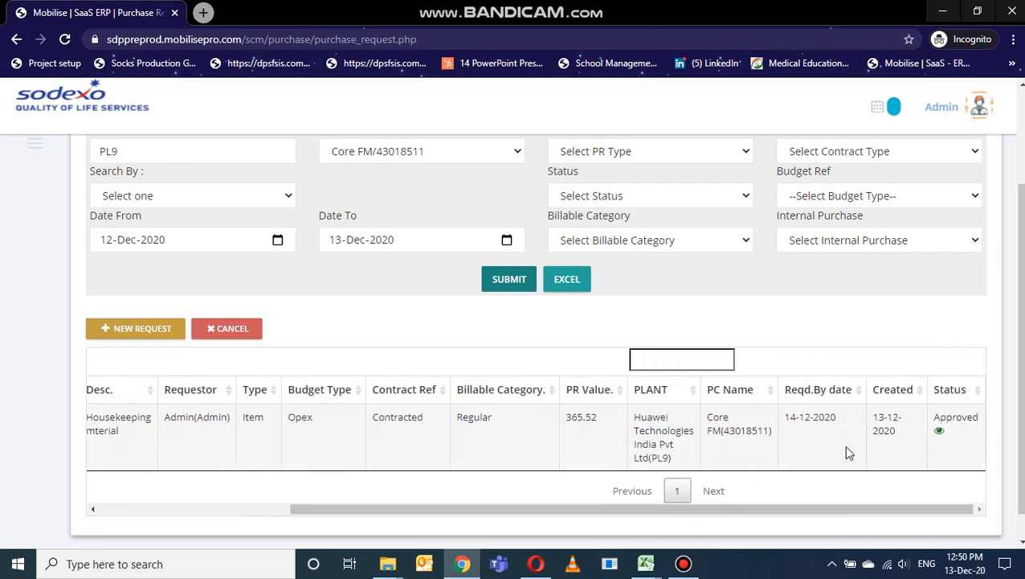
left_click(942, 433)
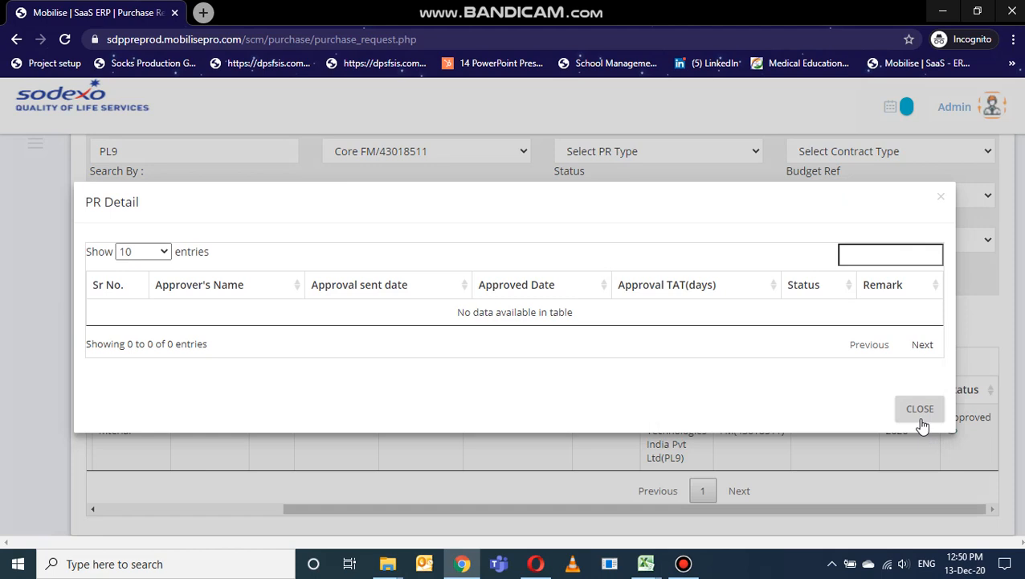
left_click(922, 421)
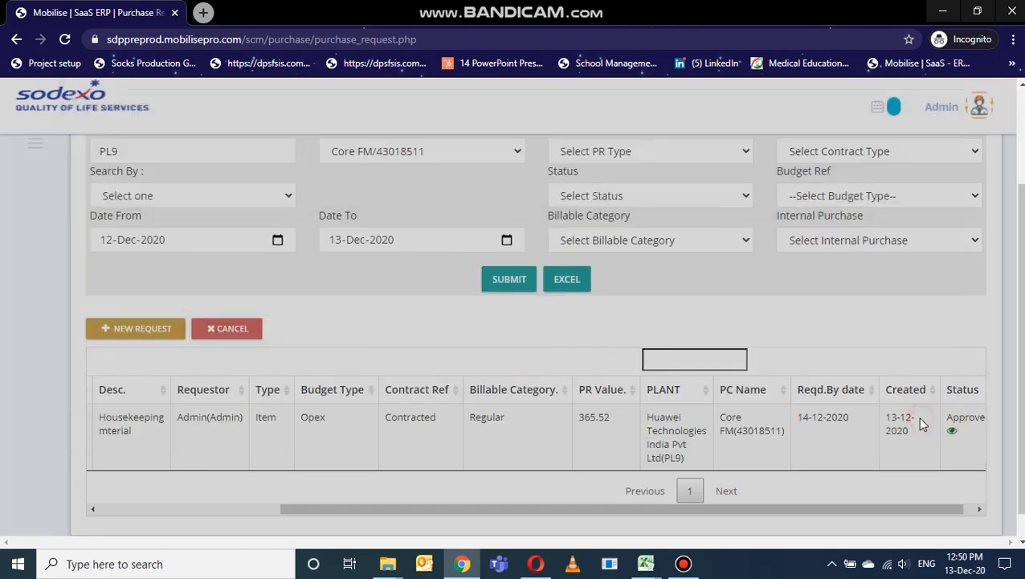
Examine the contract reference and PR value of the listed purchase request.
left_click_drag(744, 512, 754, 513)
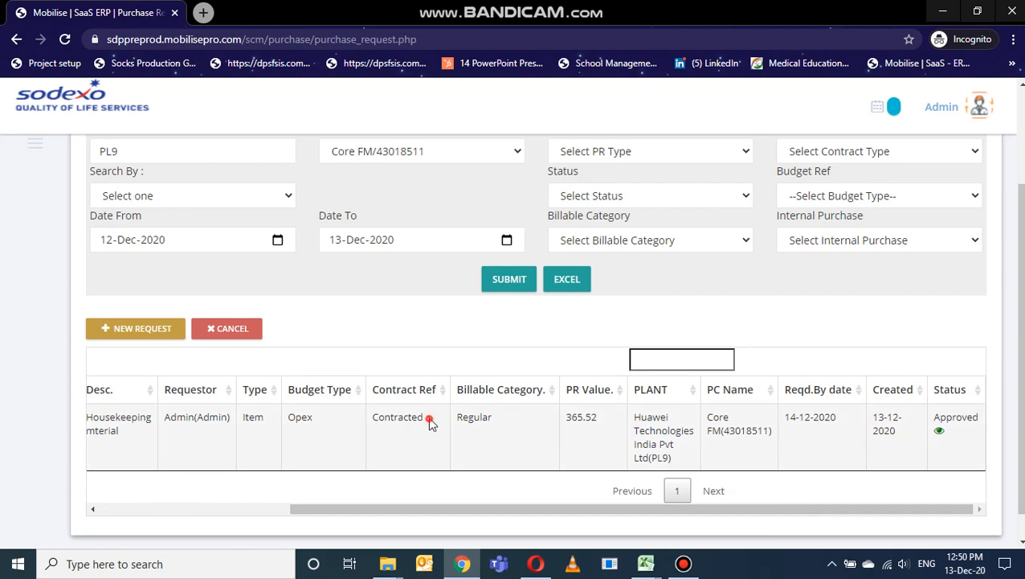
left_click_drag(429, 424, 372, 423)
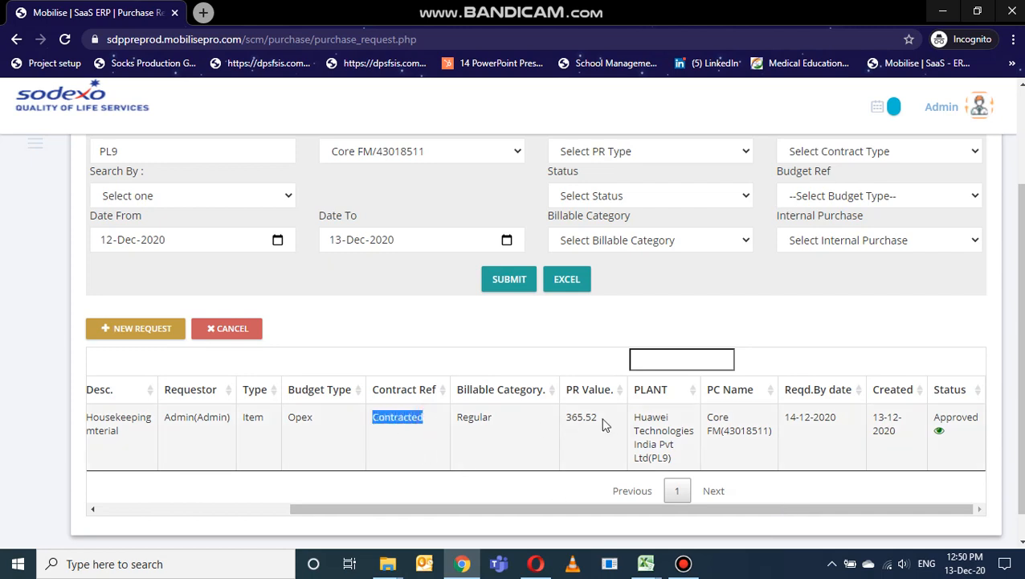
left_click_drag(602, 426, 563, 420)
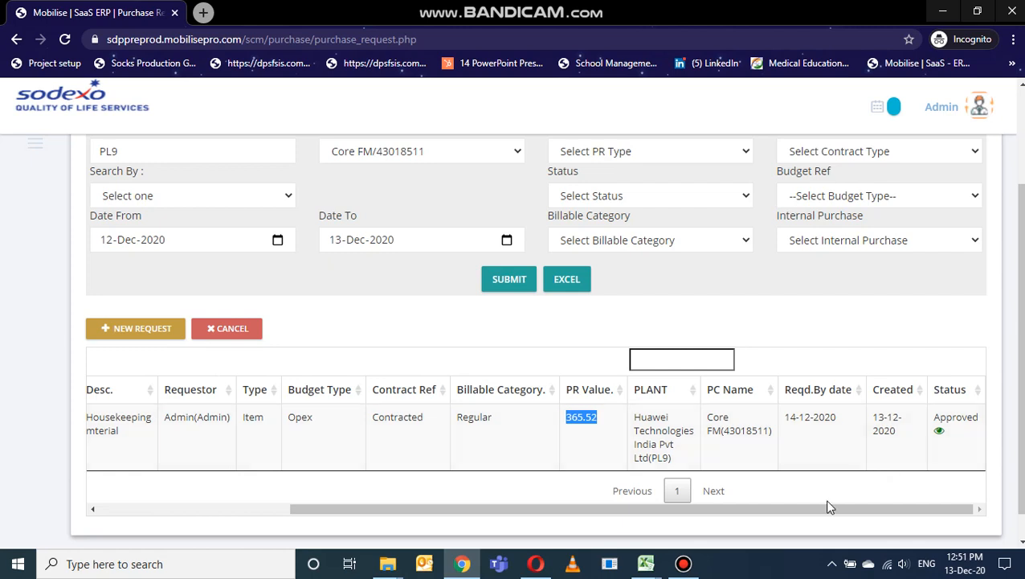
left_click_drag(823, 508, 497, 491)
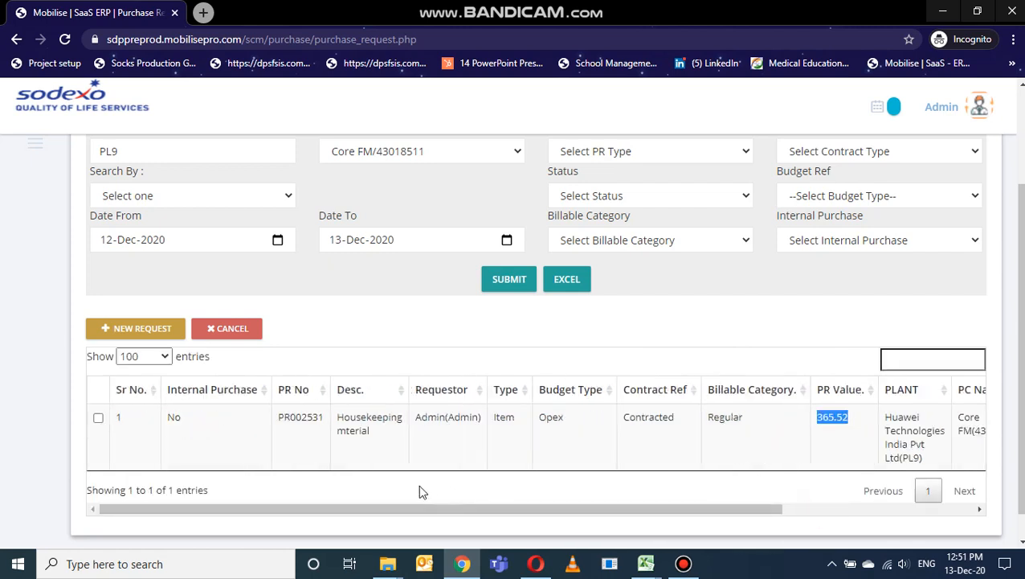
Open the line level view and filter it by site PL9 and PC code Core FM/43018511.
scroll(418, 484, "up", 2)
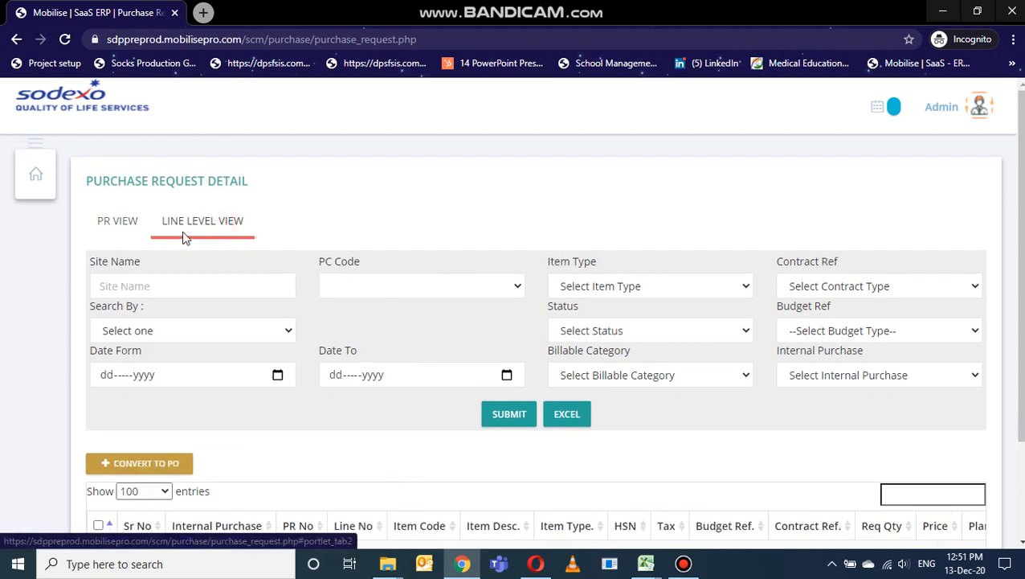
left_click(219, 287)
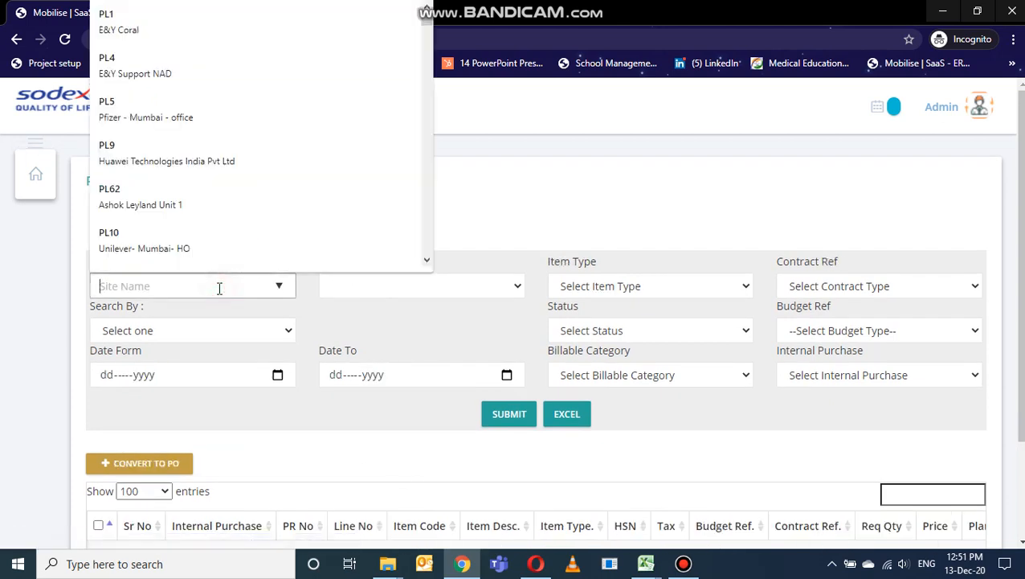
type("pl9")
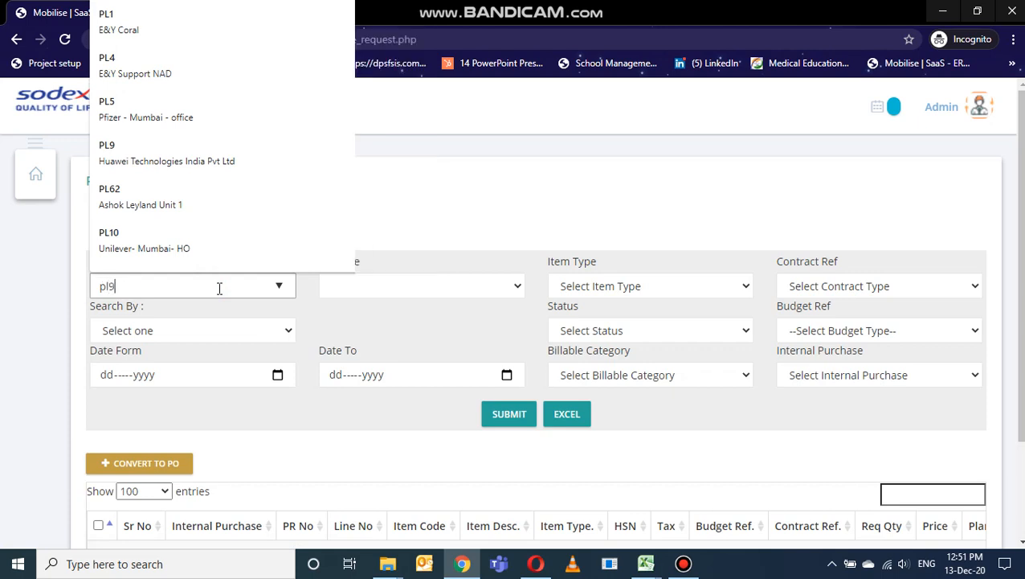
left_click(249, 20)
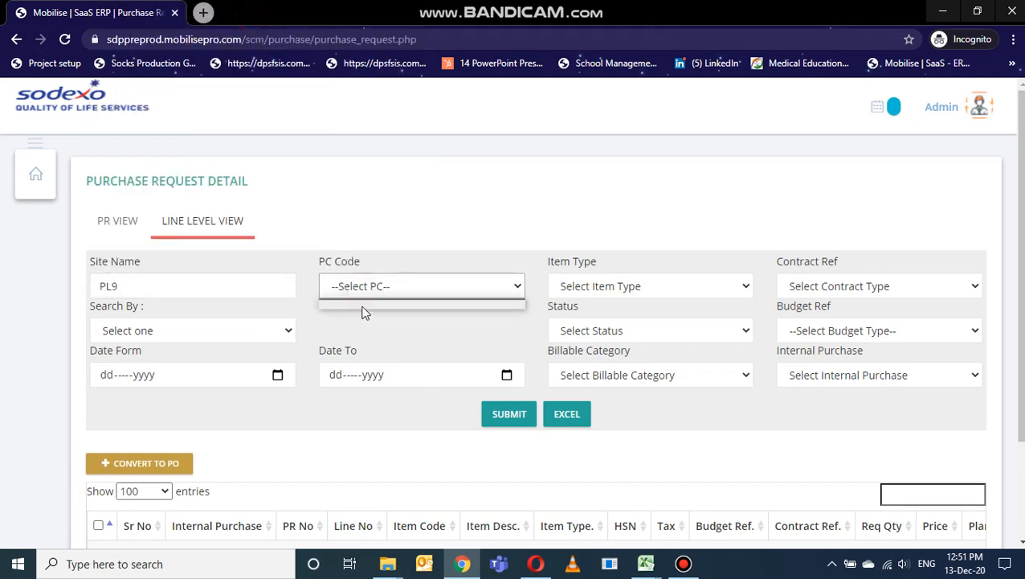
left_click(366, 292)
left_click(361, 323)
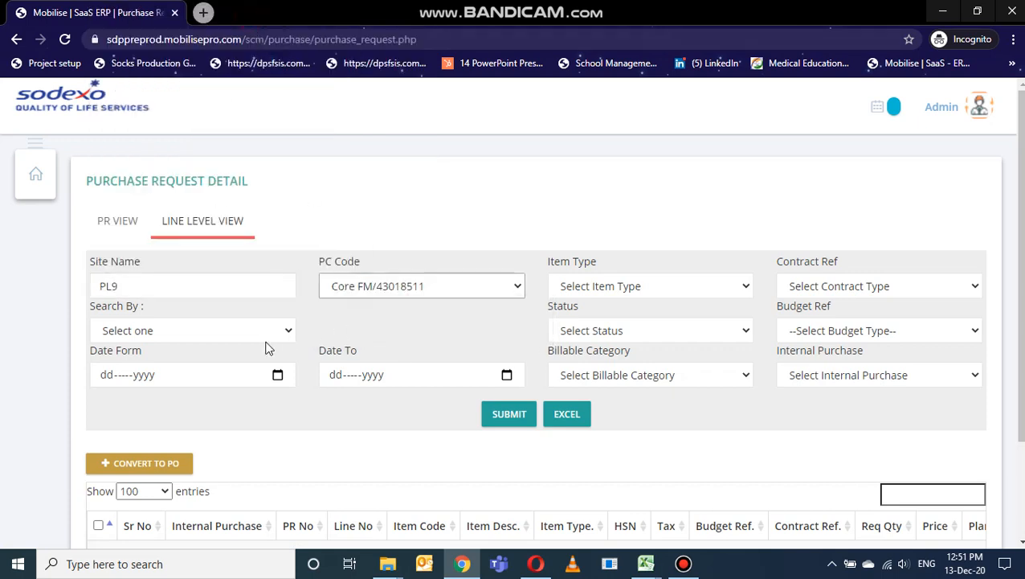
Set the line level search criterion to Request No and activate its PR number field.
left_click(267, 336)
left_click(261, 369)
left_click(340, 336)
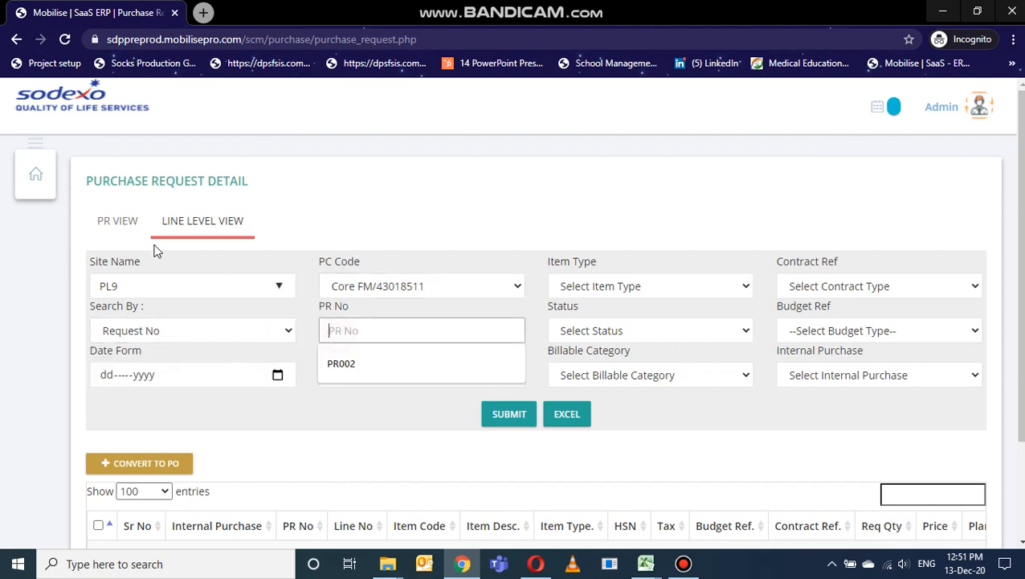
Copy the PR number of the housekeeping material request from the PR view results.
left_click(116, 222)
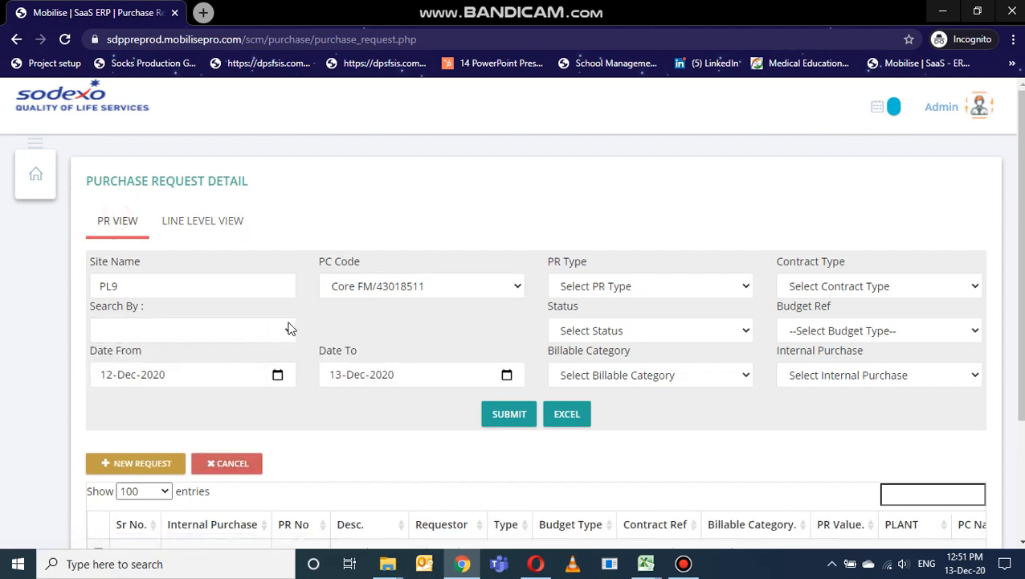
scroll(300, 478, "down", 2)
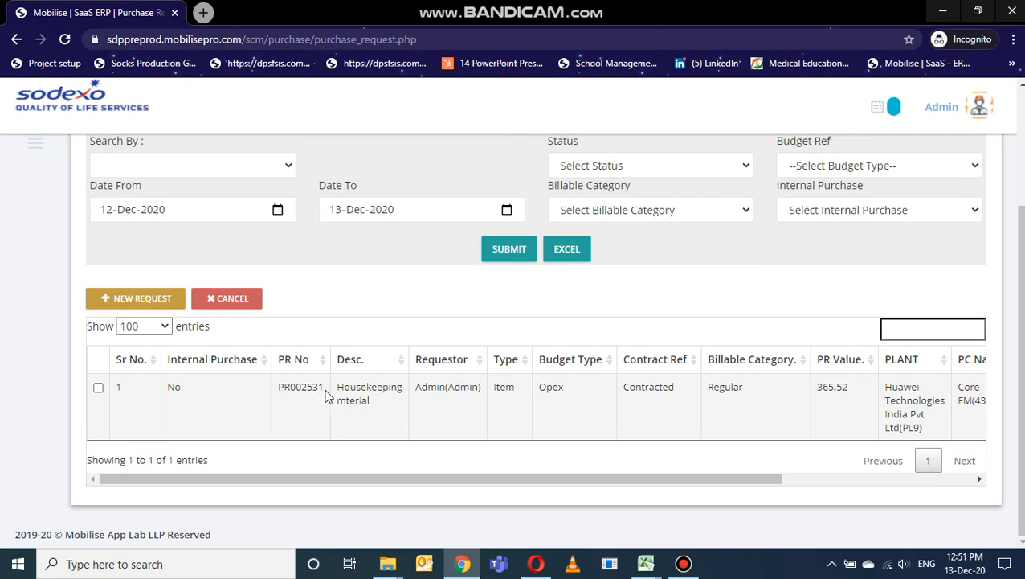
left_click_drag(328, 388, 279, 394)
key("ctrl+c")
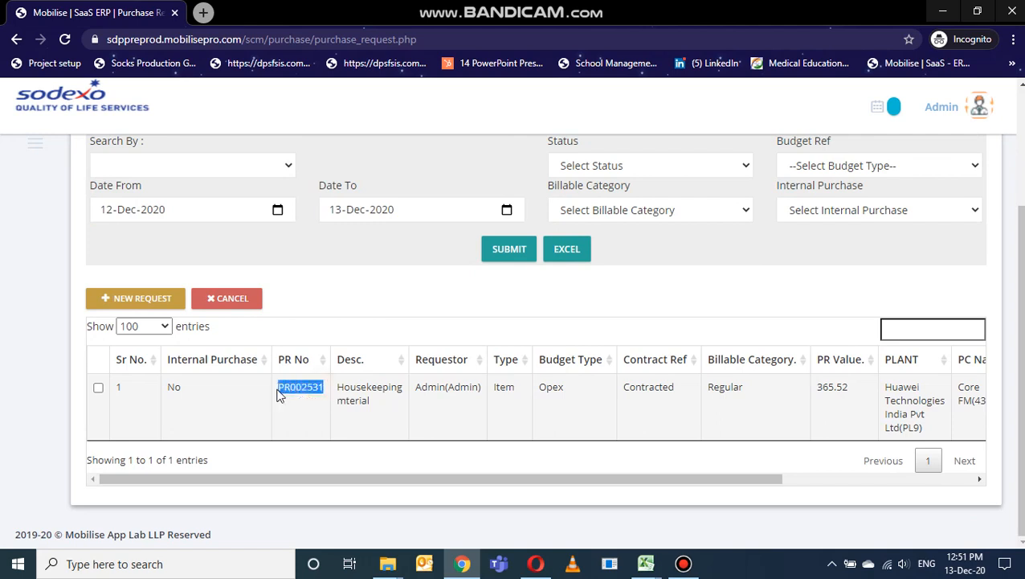
Paste the copied PR number into the line level view's PR No filter and run the search.
scroll(279, 394, "up", 2)
left_click(218, 220)
left_click(355, 338)
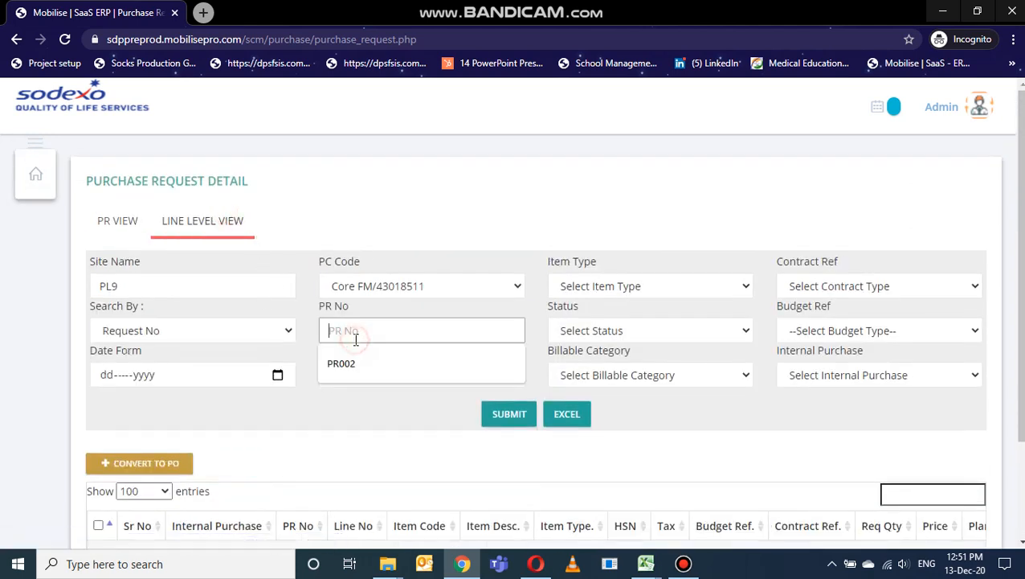
key("ctrl+v")
left_click(496, 413)
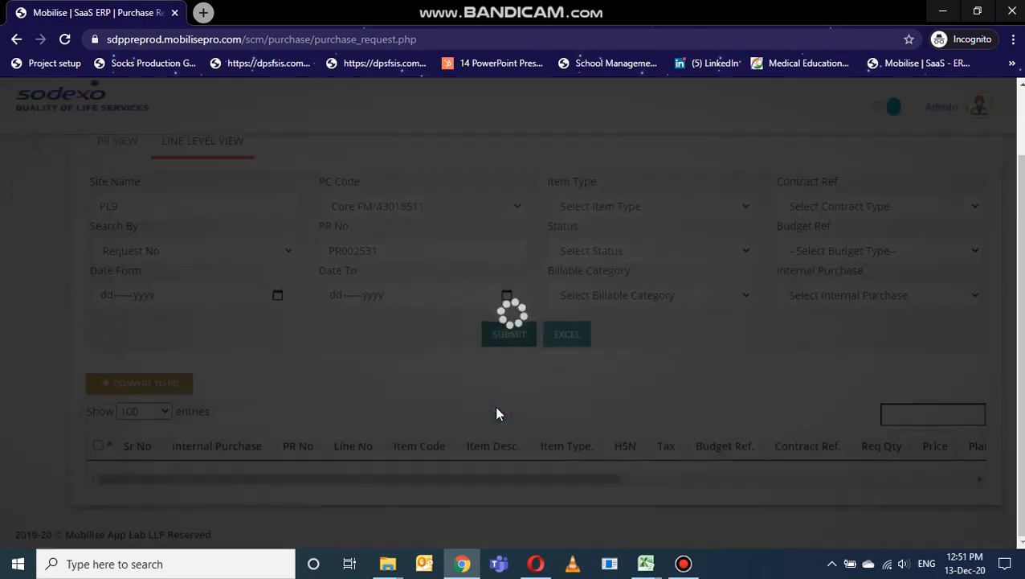
Review all columns of the request's item lines in the line level results, from item details to status and remarks.
scroll(497, 412, "down", 2)
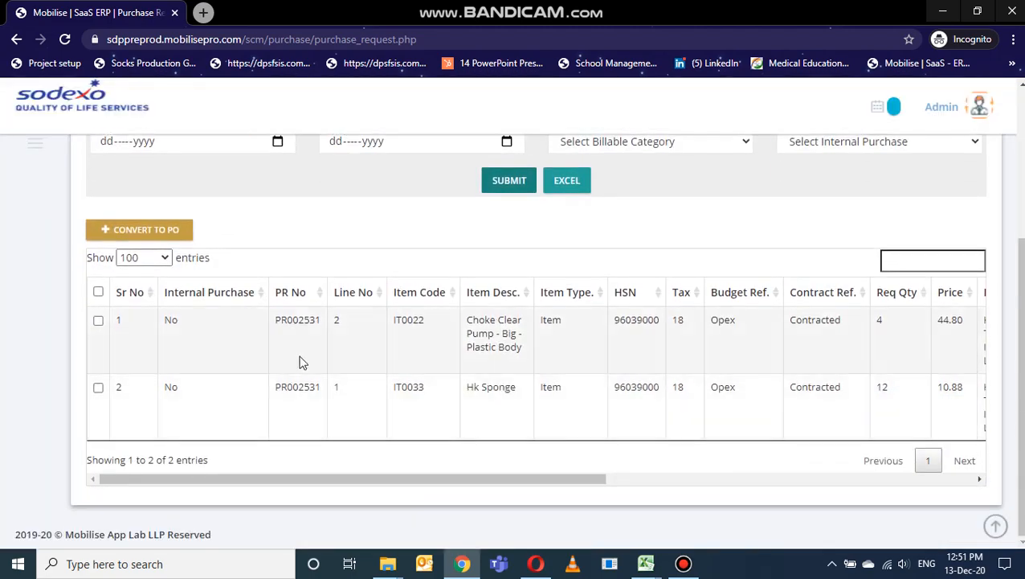
scroll(309, 362, "right", 8)
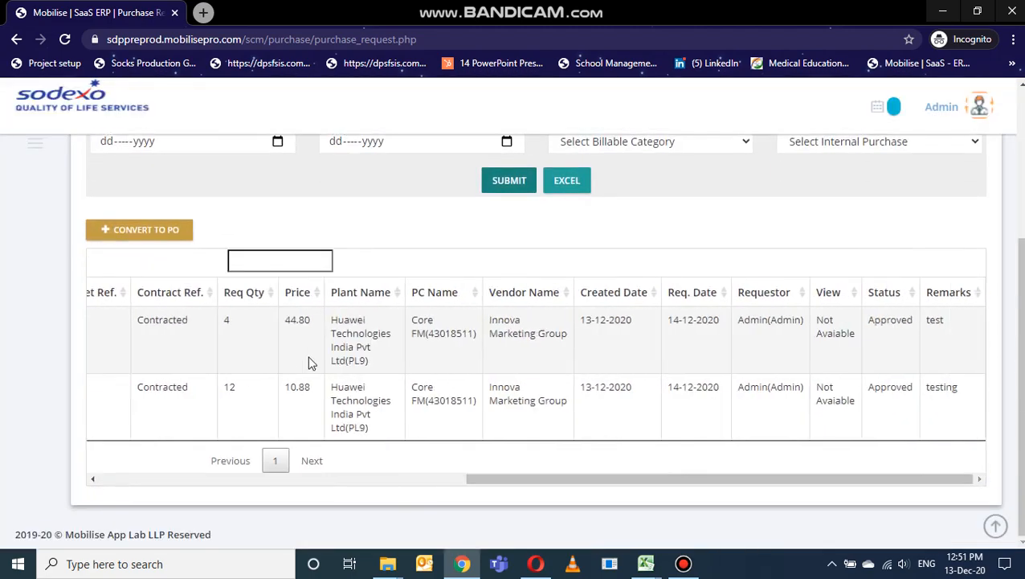
scroll(312, 363, "left", 10)
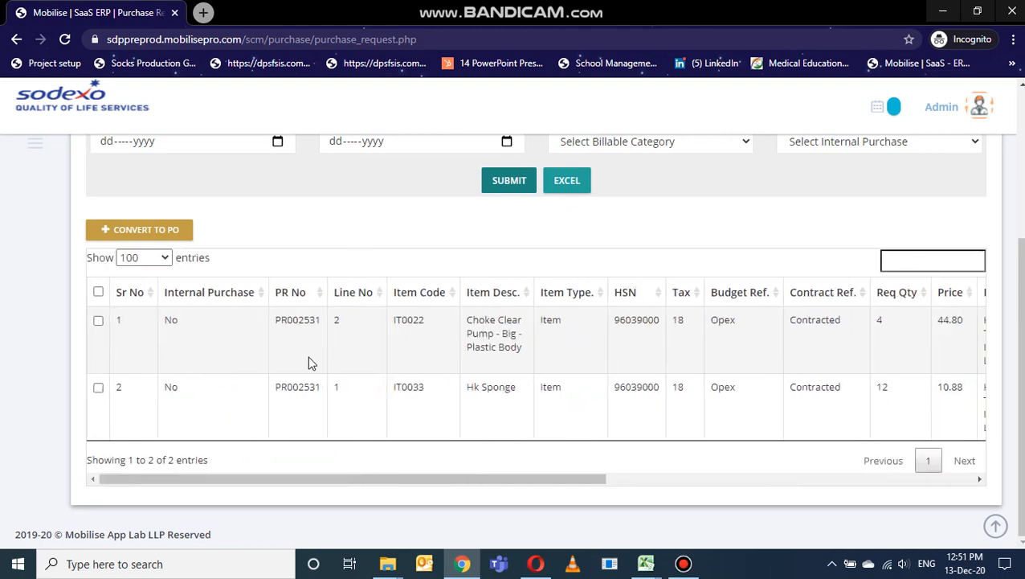
scroll(312, 363, "up", 2)
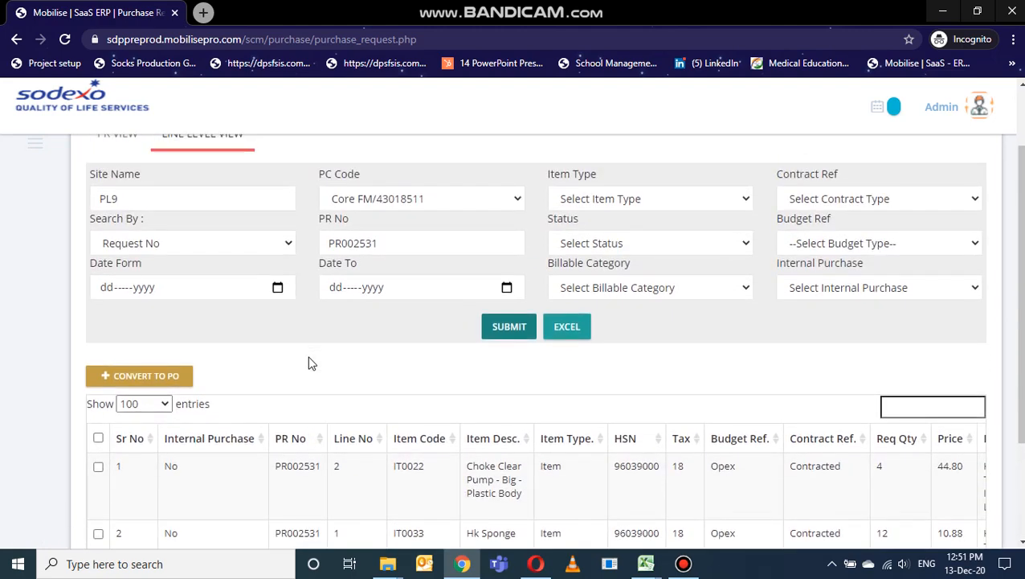
scroll(312, 362, "up", 1)
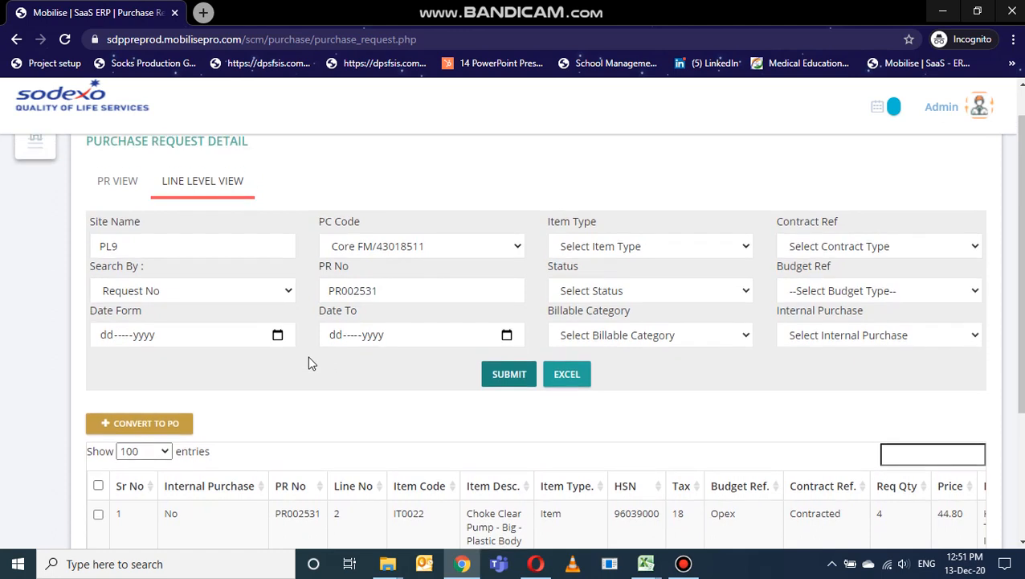
scroll(225, 352, "up", 1)
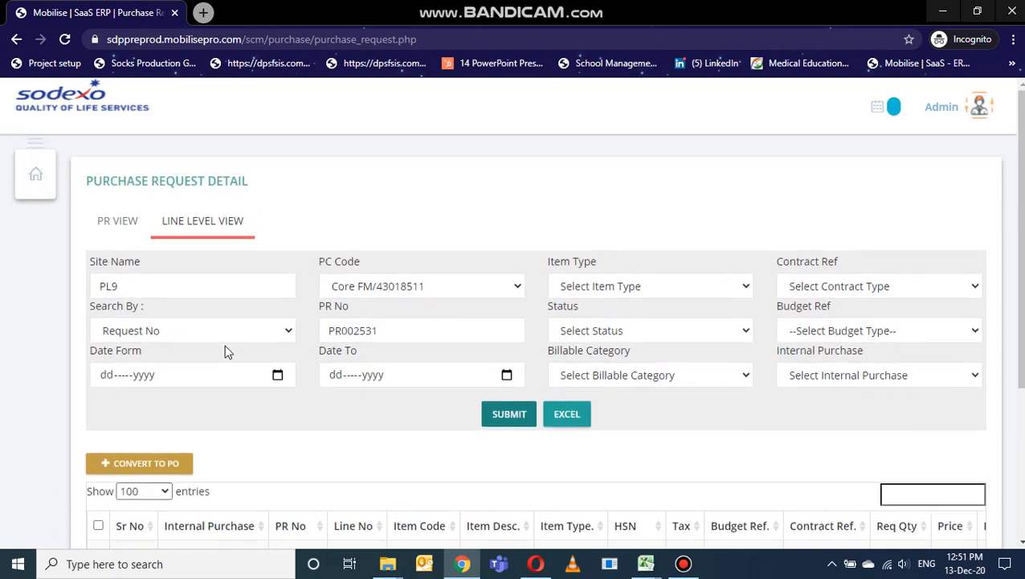
mouse_move(505, 7)
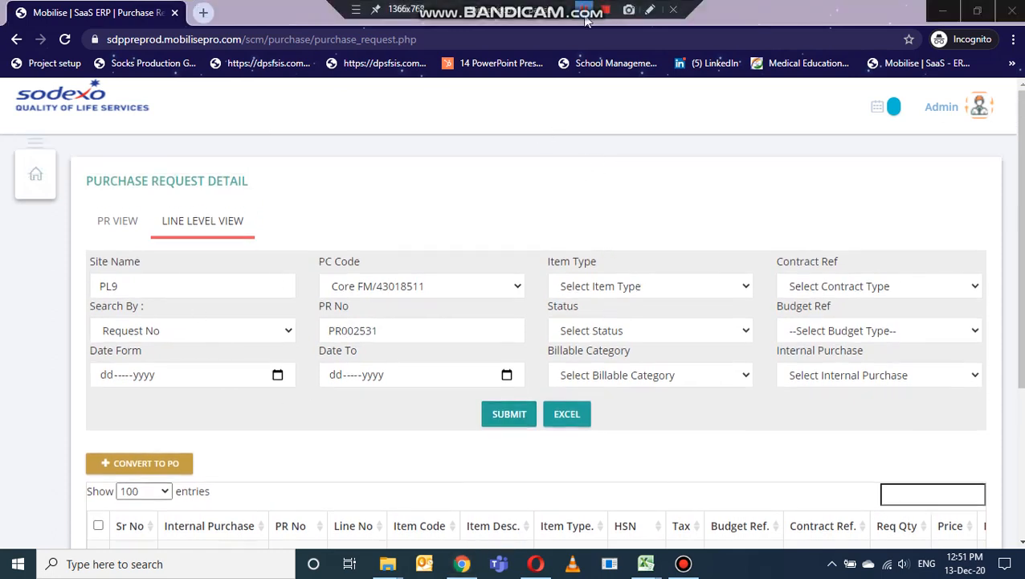